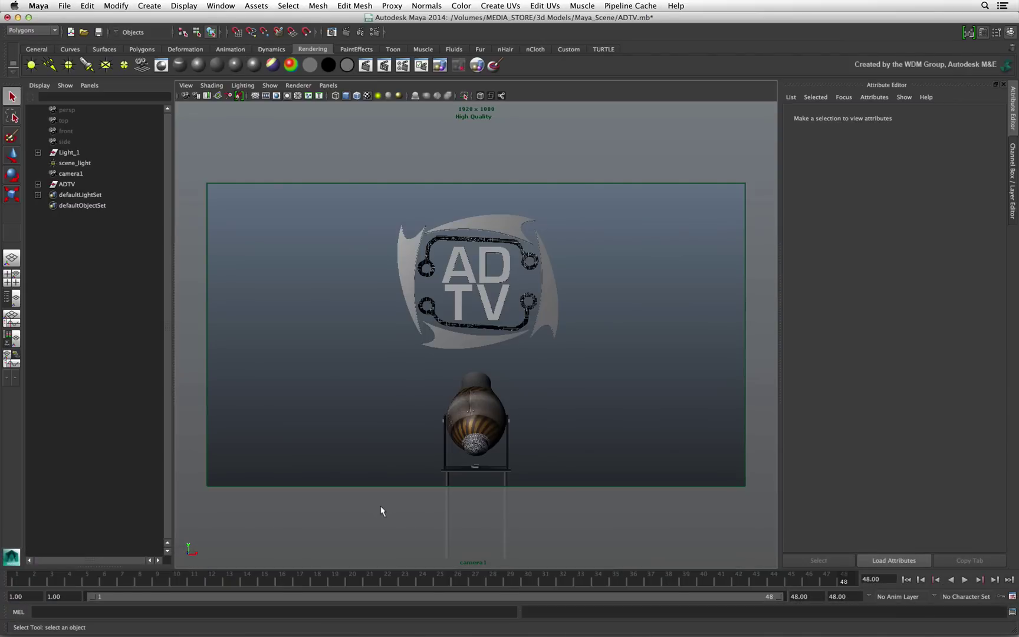
# - Play and stop the logo and spotlight animation, then bring up Hypershade
pyautogui.hotkey('alt', 'v')
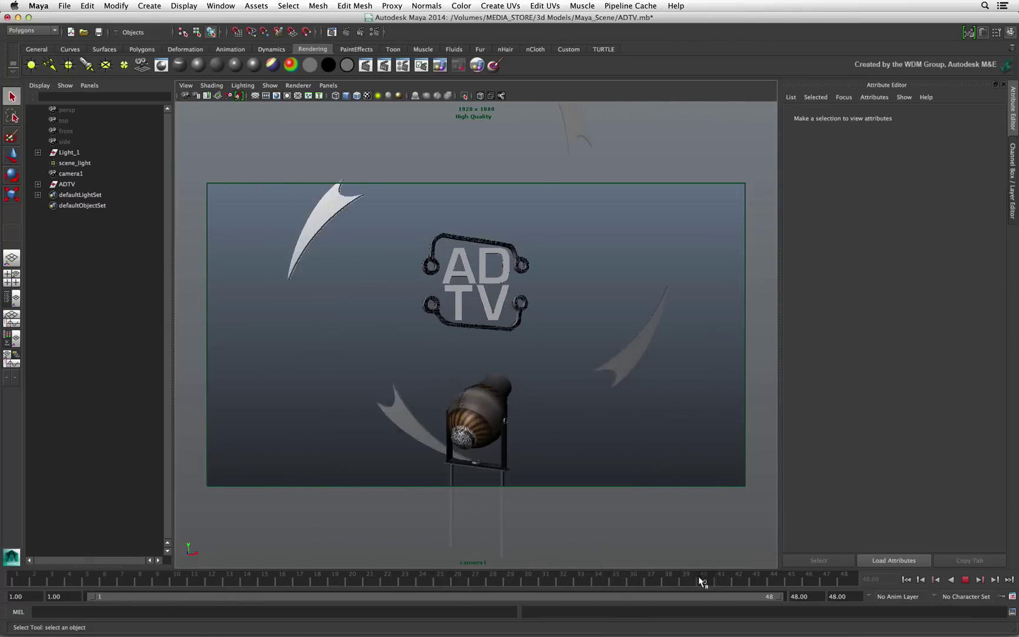
pyautogui.press('Escape')
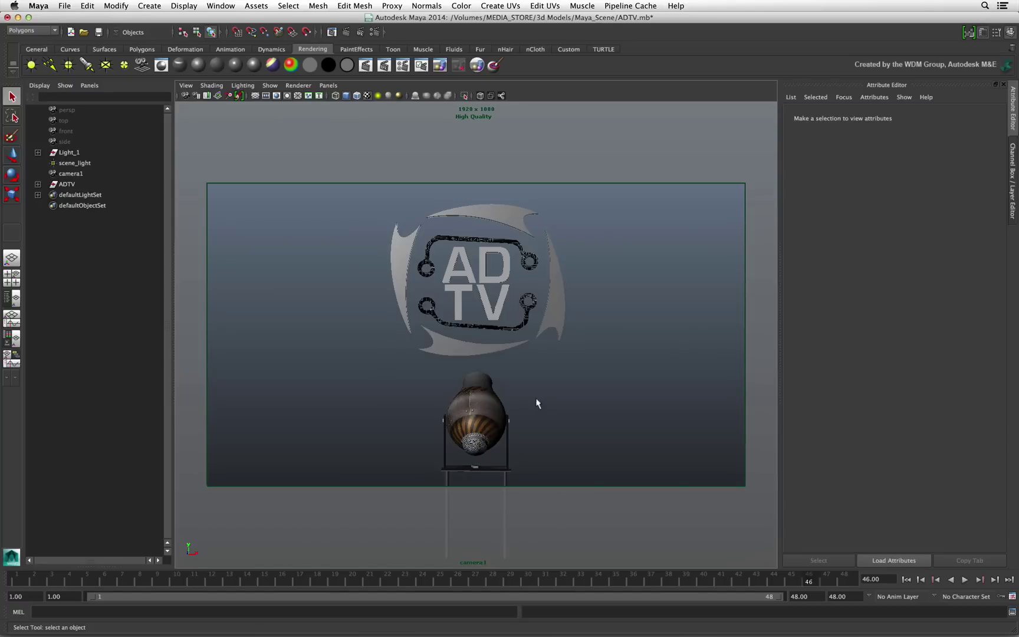
pyautogui.click(220, 6)
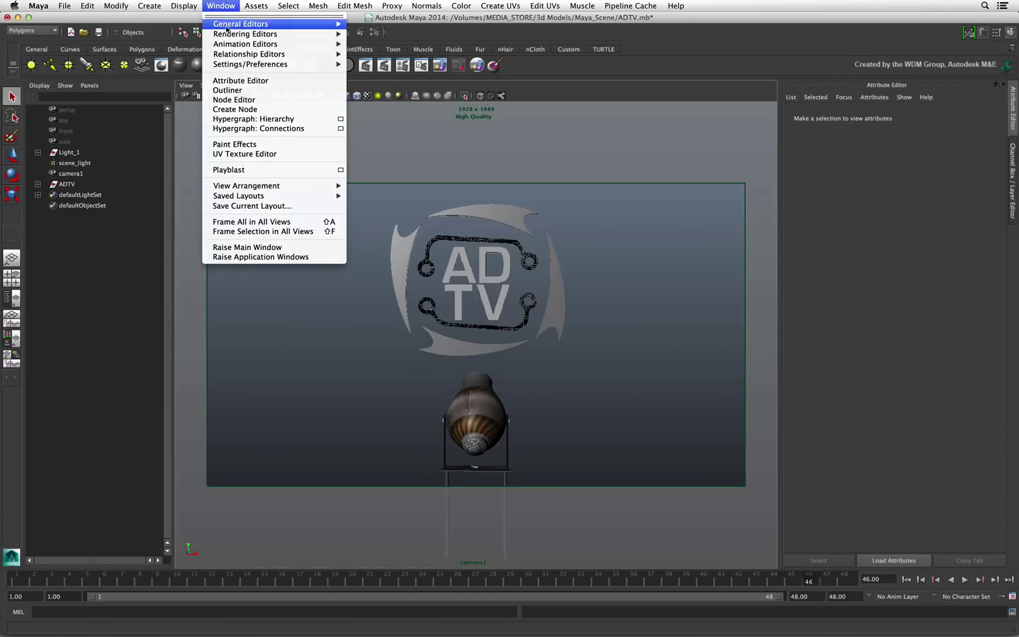
pyautogui.moveTo(245, 34)
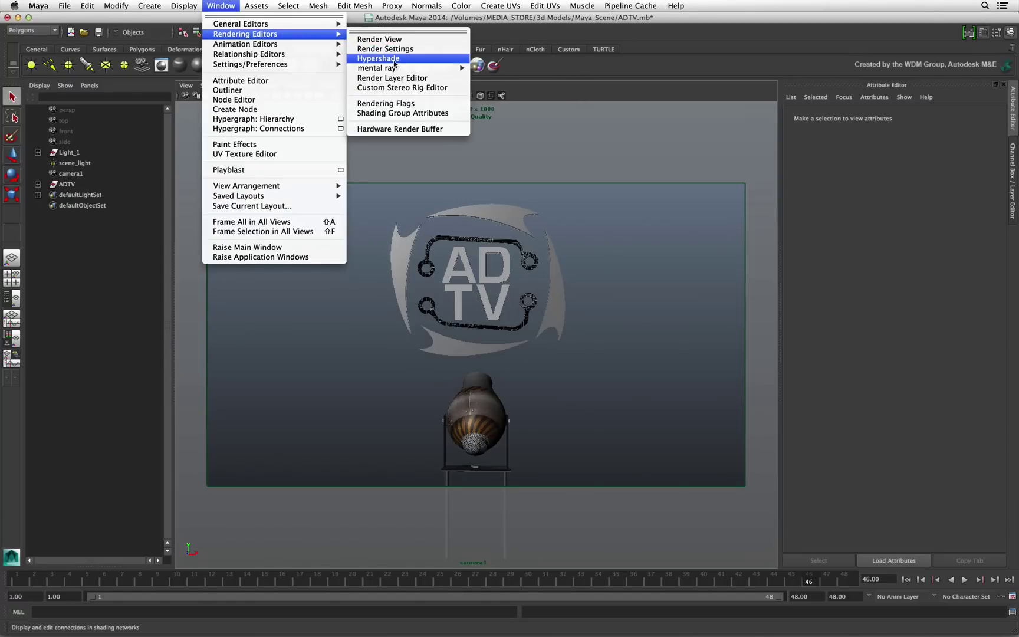
pyautogui.click(378, 59)
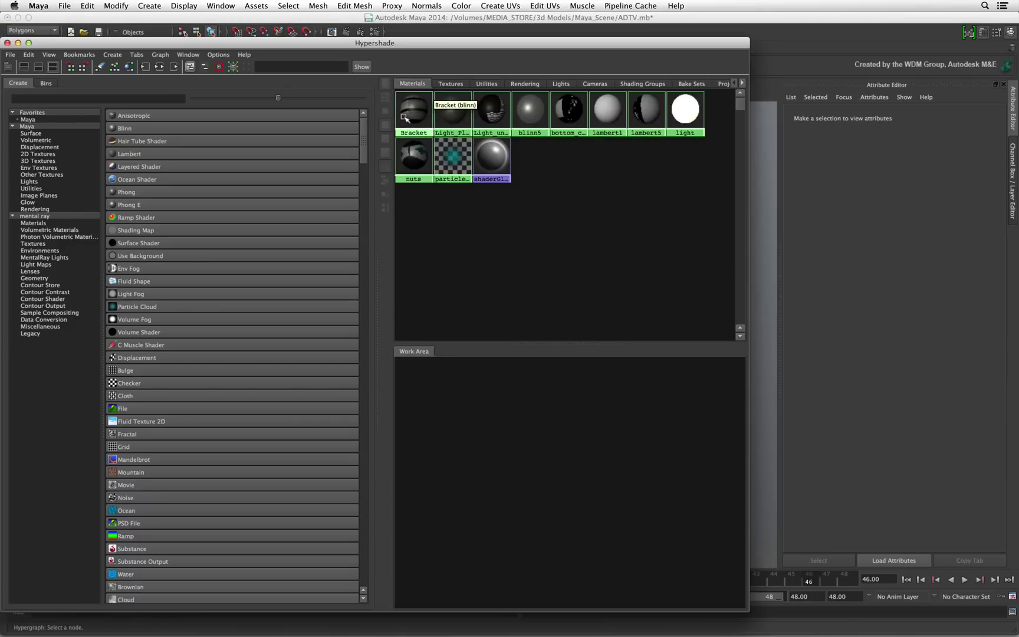
# - Inspect the Bracket, Light_unit, bottom_circuit and lambert5 materials, ending on lambert5, then close Hypershade
pyautogui.click(406, 117)
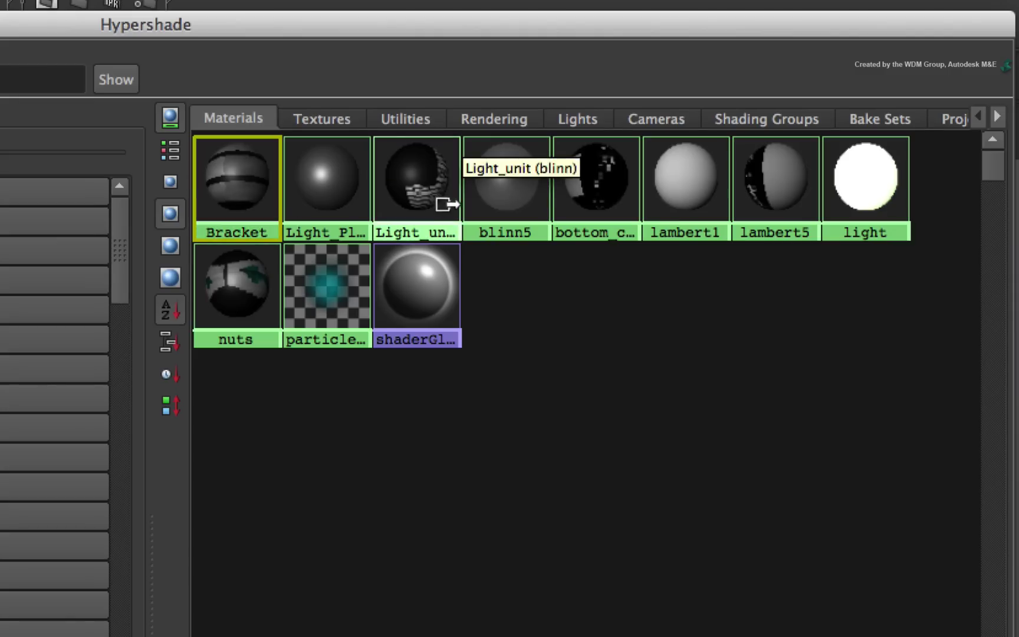
pyautogui.click(429, 194)
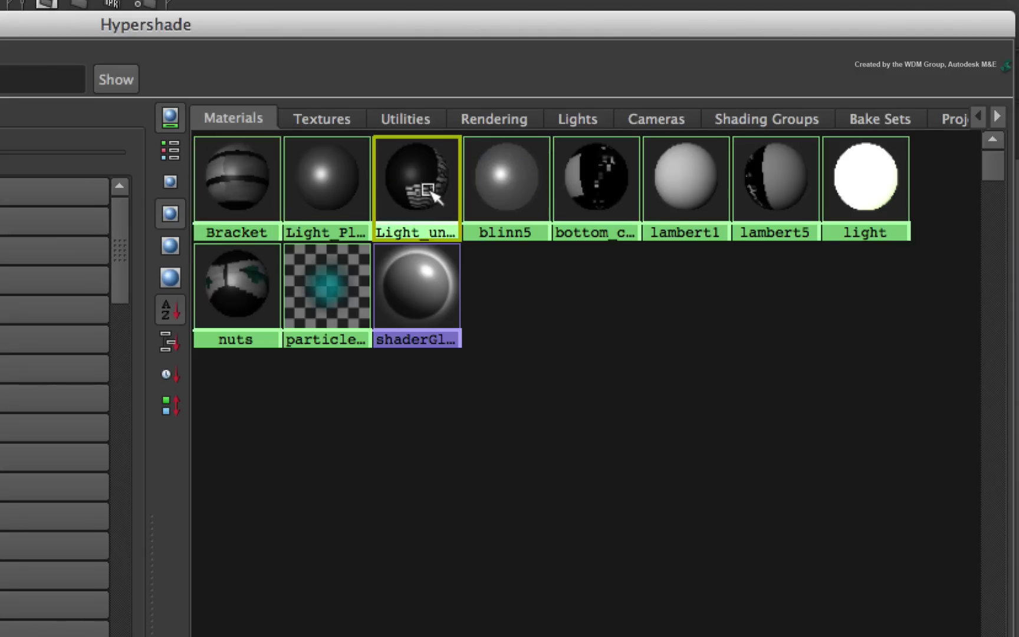
pyautogui.click(583, 179)
pyautogui.click(750, 192)
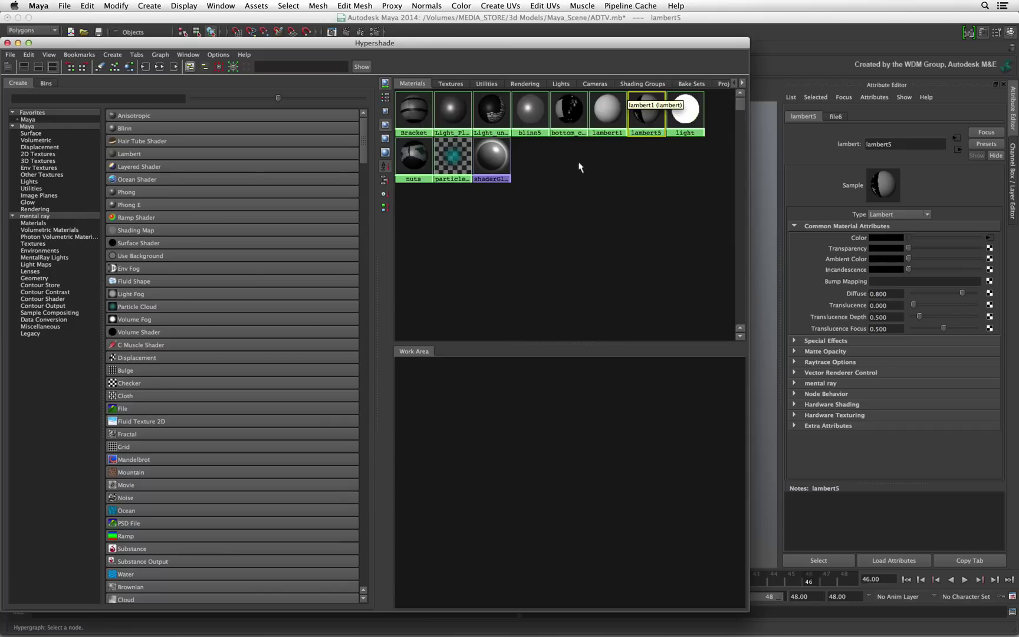
pyautogui.click(7, 43)
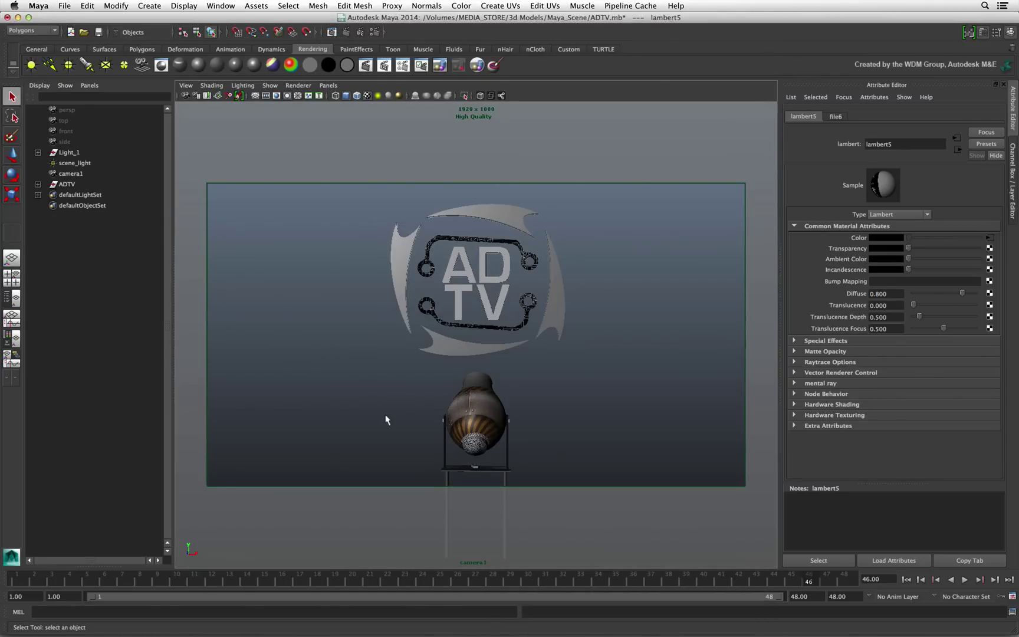
# - Inspect the Light spotlight mesh's framed UV layout in the UV Texture Editor, then close it
pyautogui.click(490, 402)
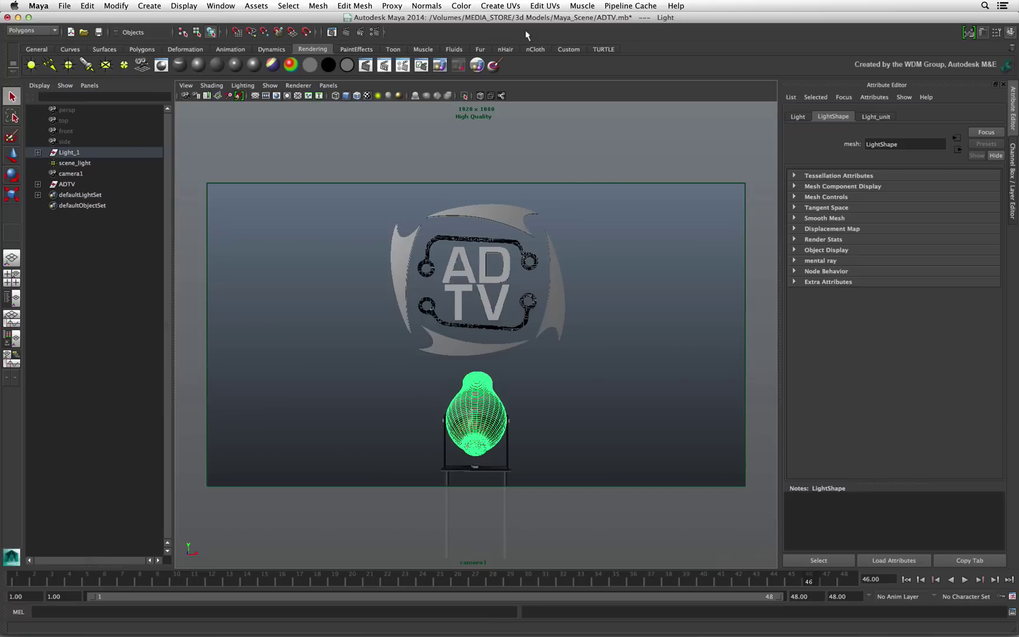
pyautogui.click(538, 6)
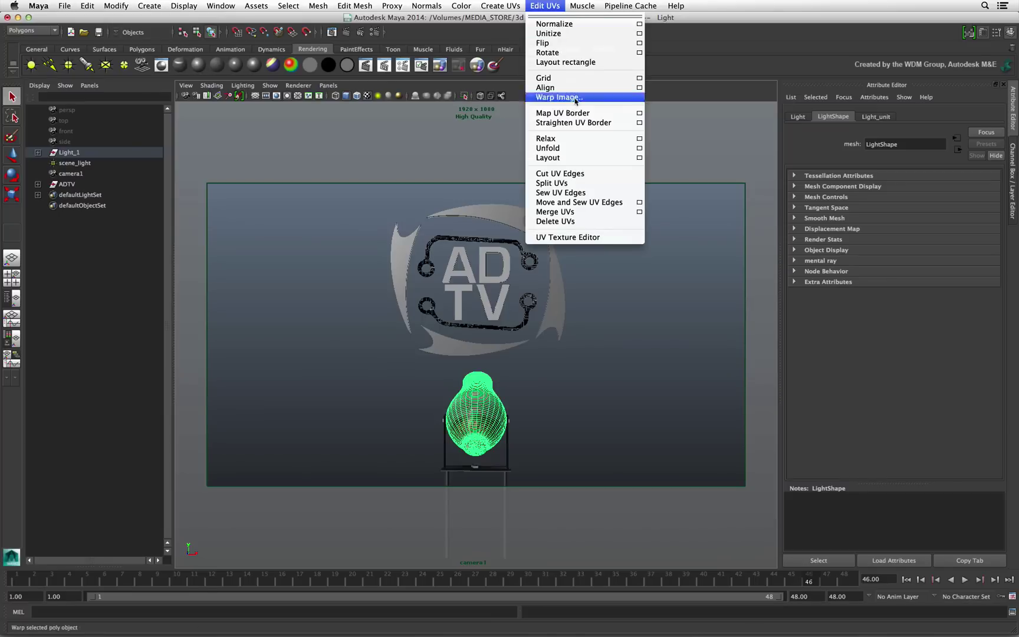
pyautogui.click(609, 237)
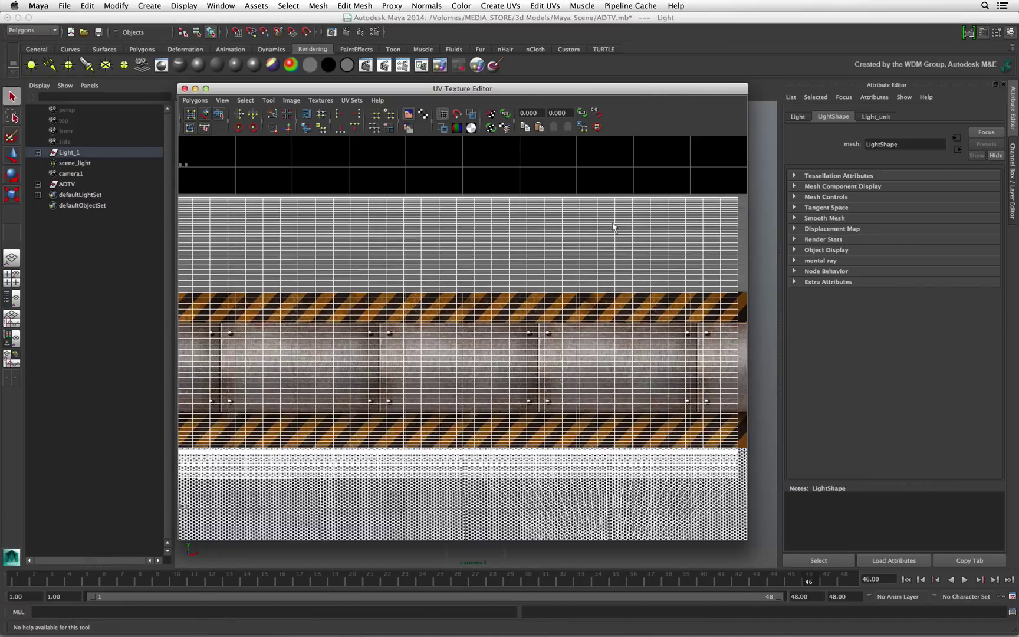
pyautogui.moveTo(607, 88)
pyautogui.mouseDown()
pyautogui.moveTo(791, 117)
pyautogui.moveTo(806, 107)
pyautogui.mouseUp()
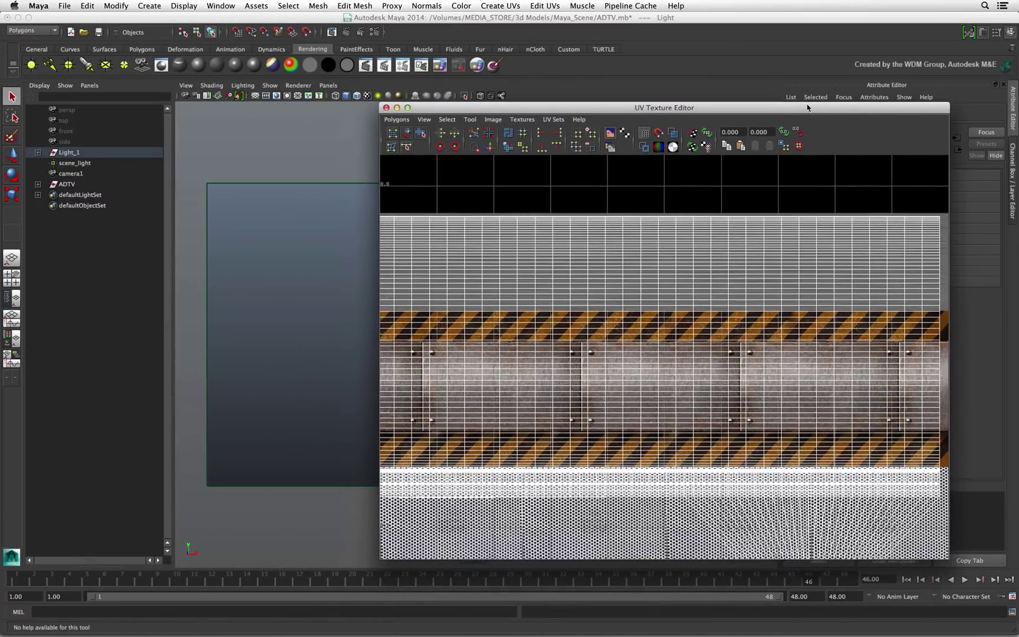
pyautogui.click(387, 109)
pyautogui.press('f')
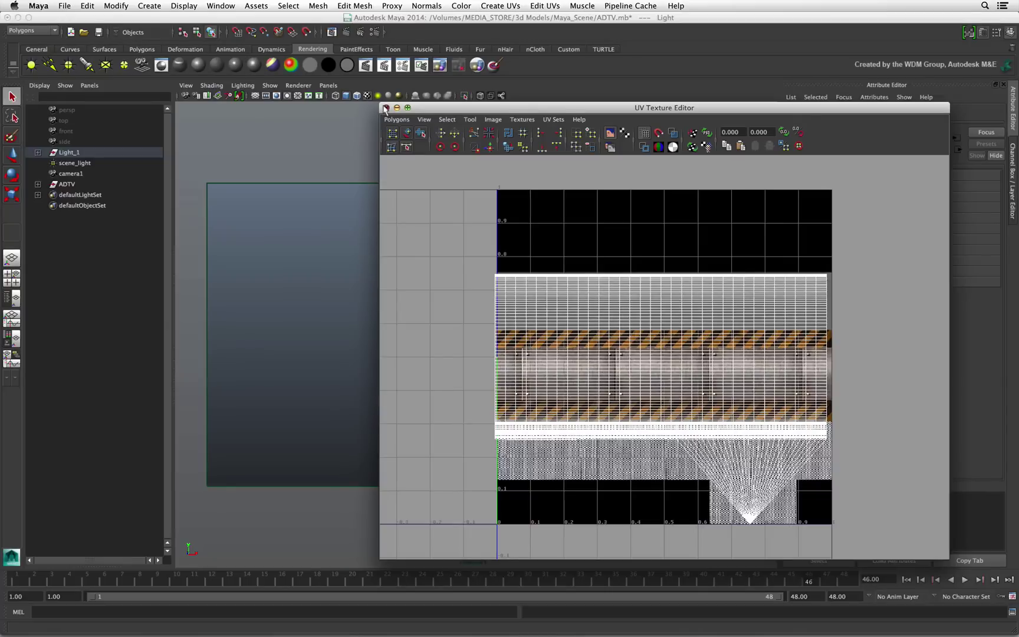
pyautogui.click(385, 107)
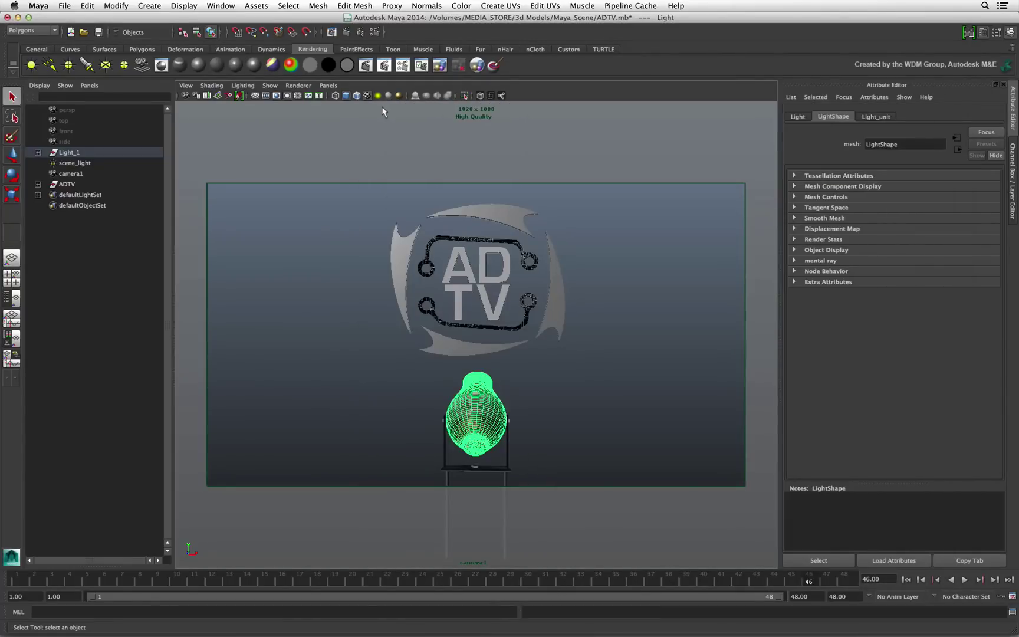
# - Deselect the spotlight and replay the ADTV logo and spotlight animation through camera1
pyautogui.click(516, 388)
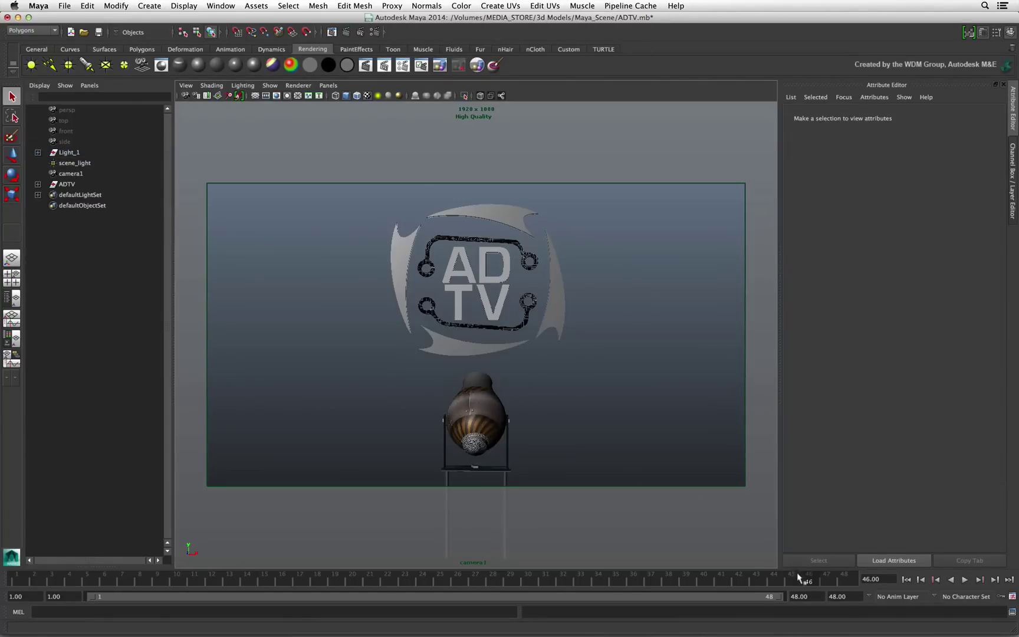
pyautogui.hotkey('alt', 'v')
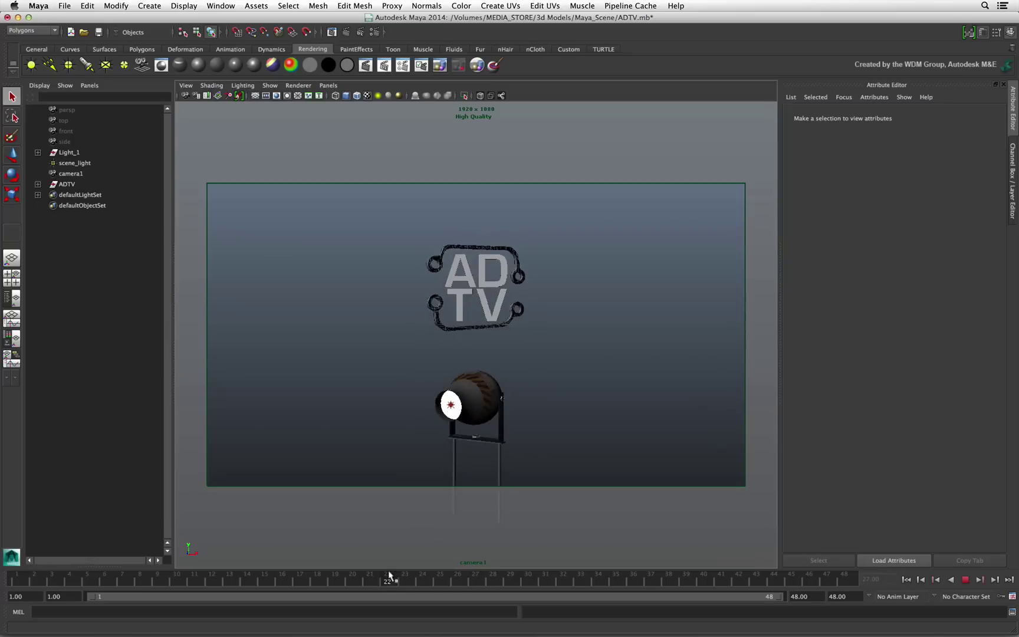
# - Switch the viewport to look through the persp camera
pyautogui.click(327, 85)
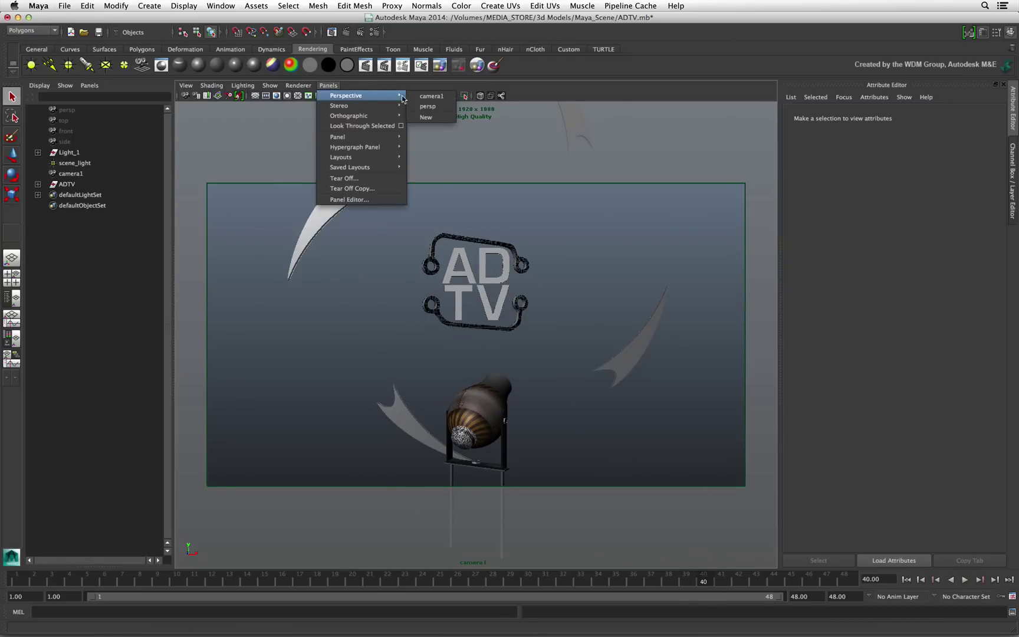
pyautogui.click(430, 111)
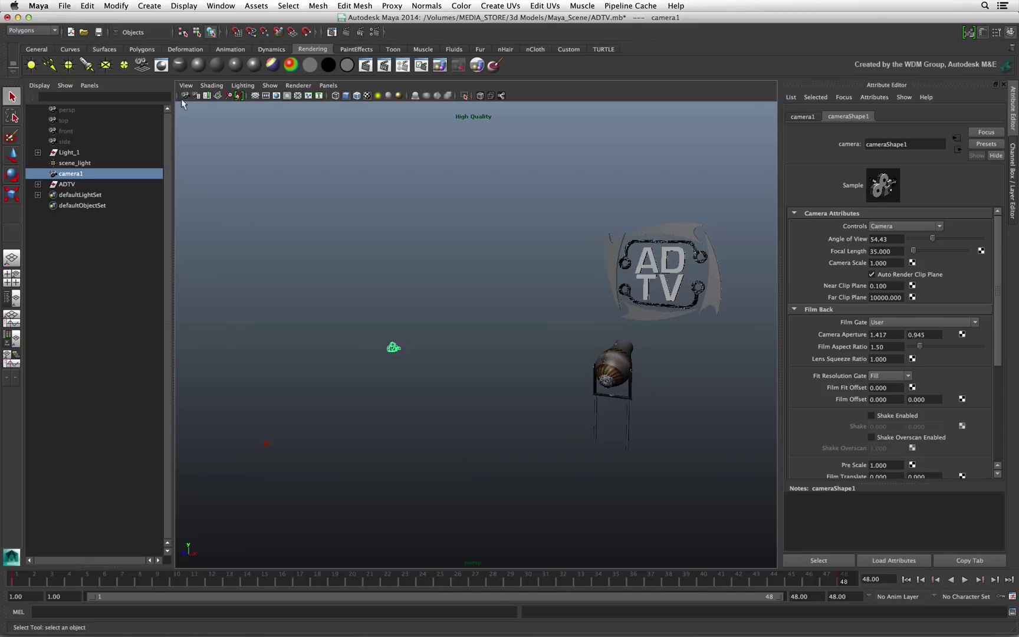
# - Export all of the scene, with animation, cameras and lights, to ADTV.fbx
pyautogui.click(64, 6)
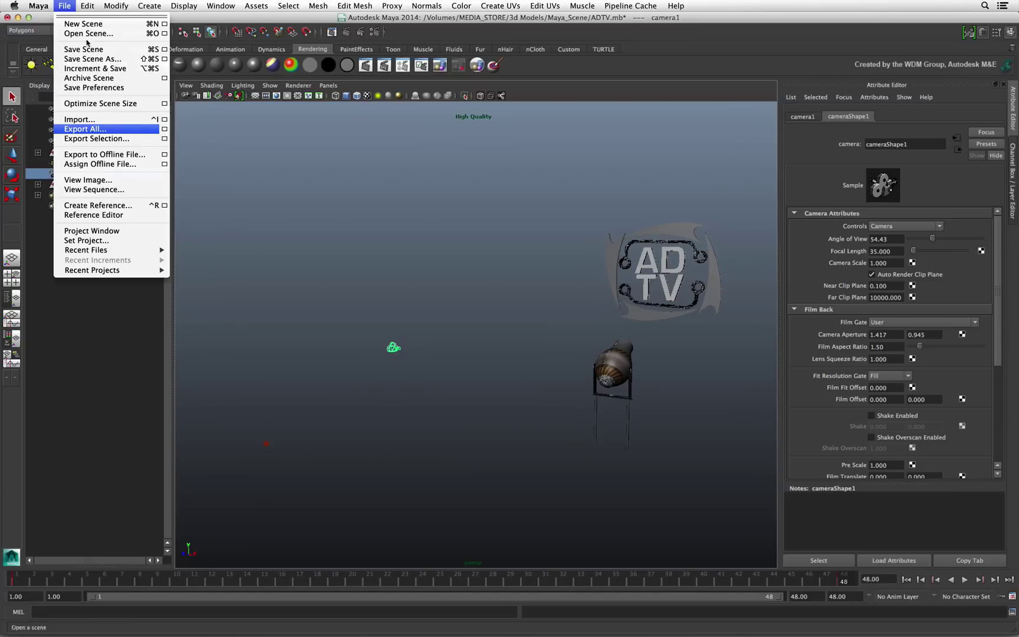
pyautogui.click(146, 134)
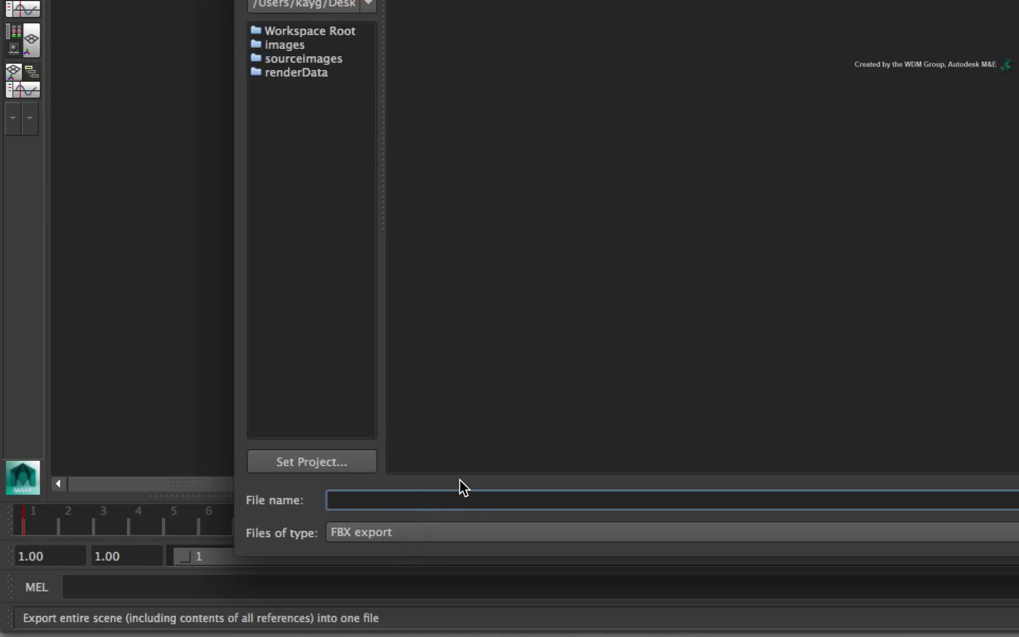
pyautogui.write('ADTV')
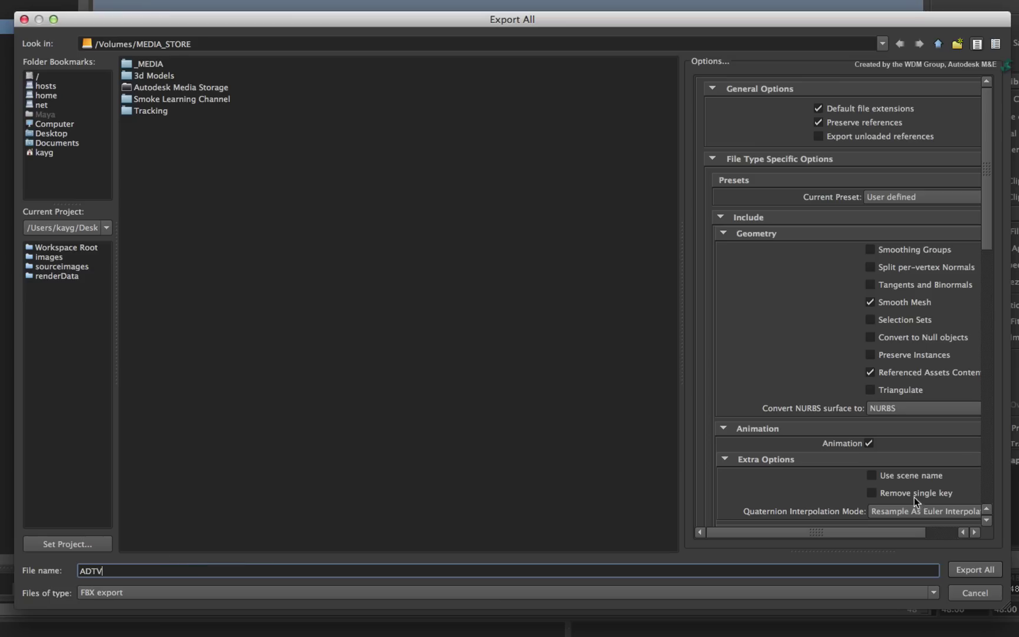
pyautogui.moveTo(987, 212)
pyautogui.mouseDown()
pyautogui.moveTo(985, 265)
pyautogui.moveTo(970, 287)
pyautogui.mouseUp()
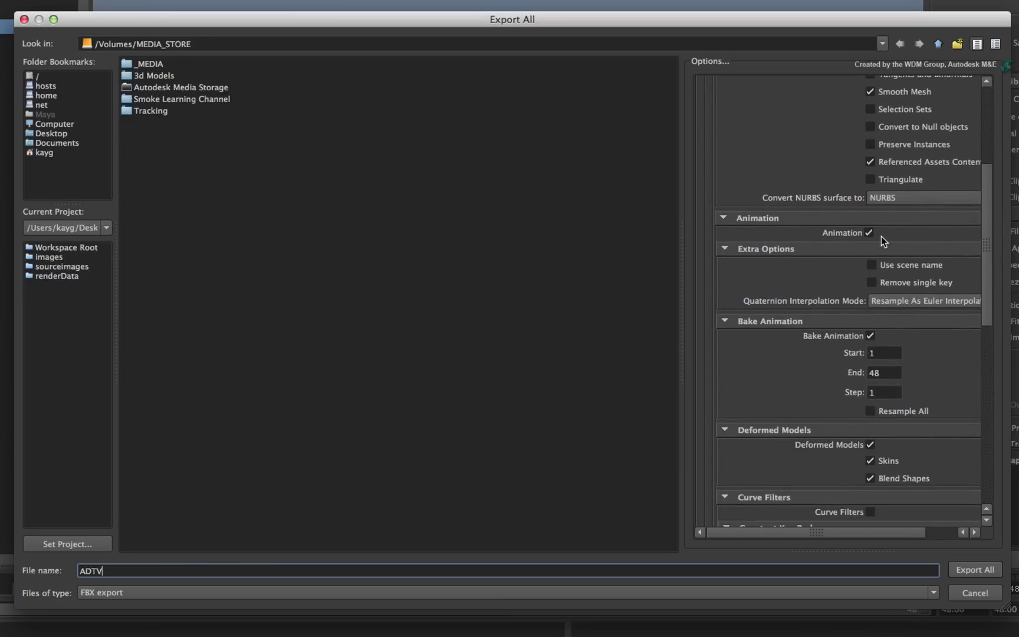
pyautogui.moveTo(988, 248); pyautogui.dragTo(979, 447)
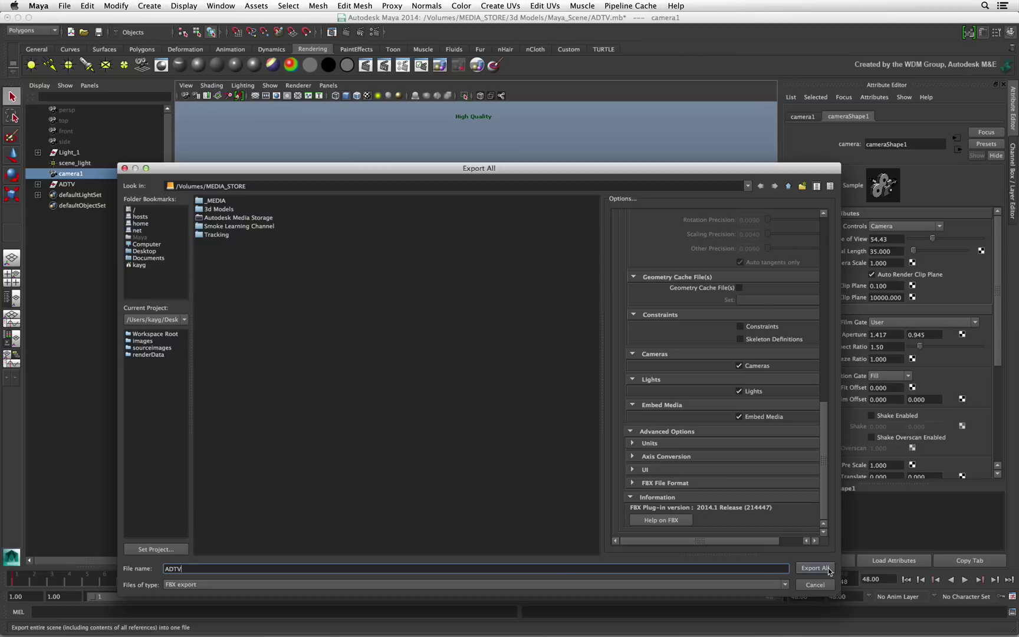
pyautogui.click(829, 570)
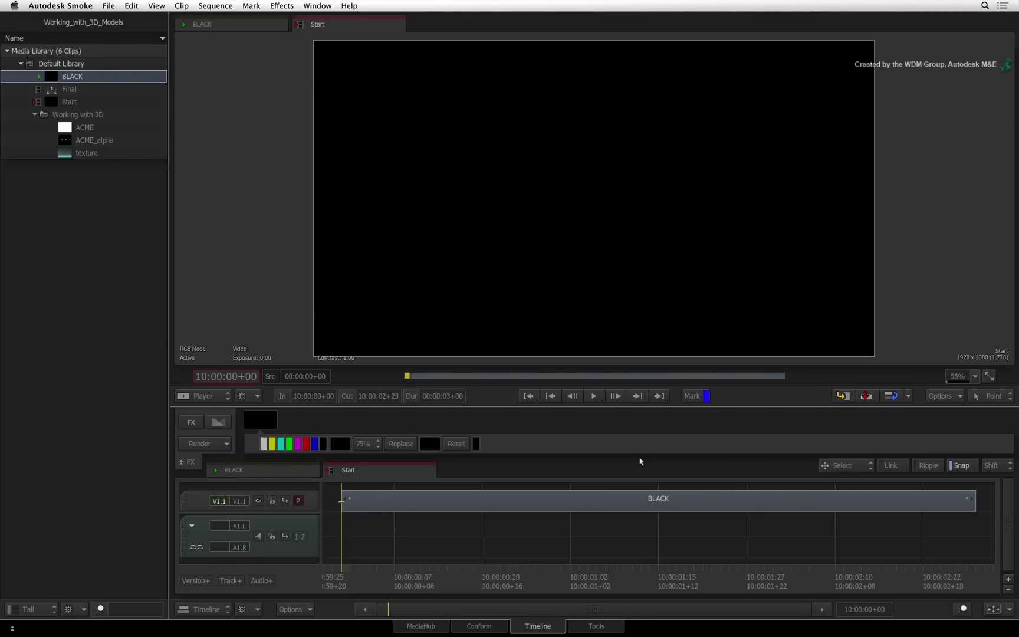
# - Create a ConnectFX effect on the BLACK timeline clip through Add Effect
pyautogui.click(635, 500)
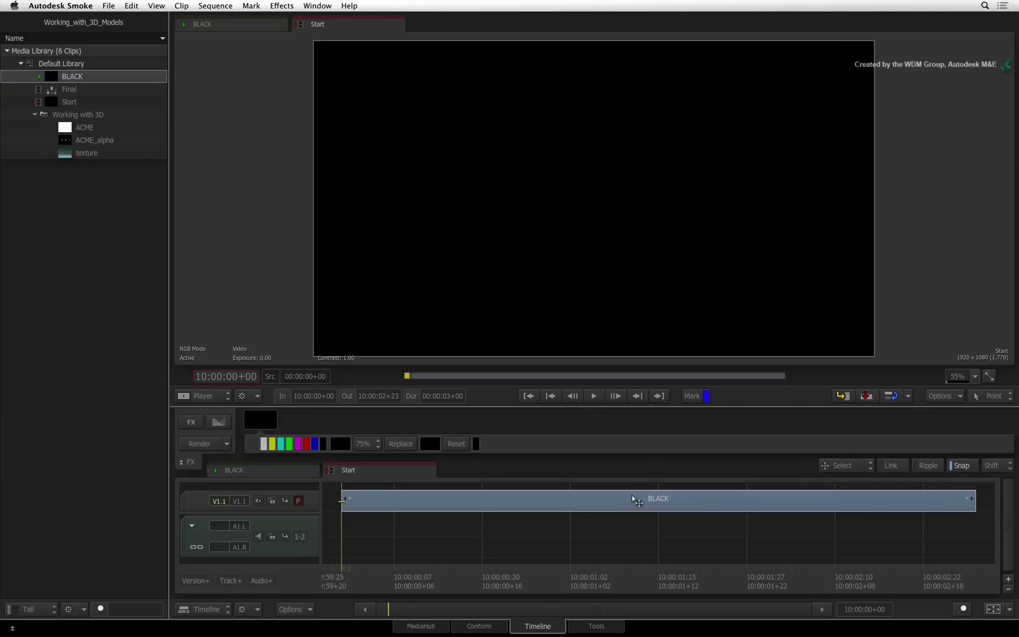
pyautogui.rightClick(515, 497)
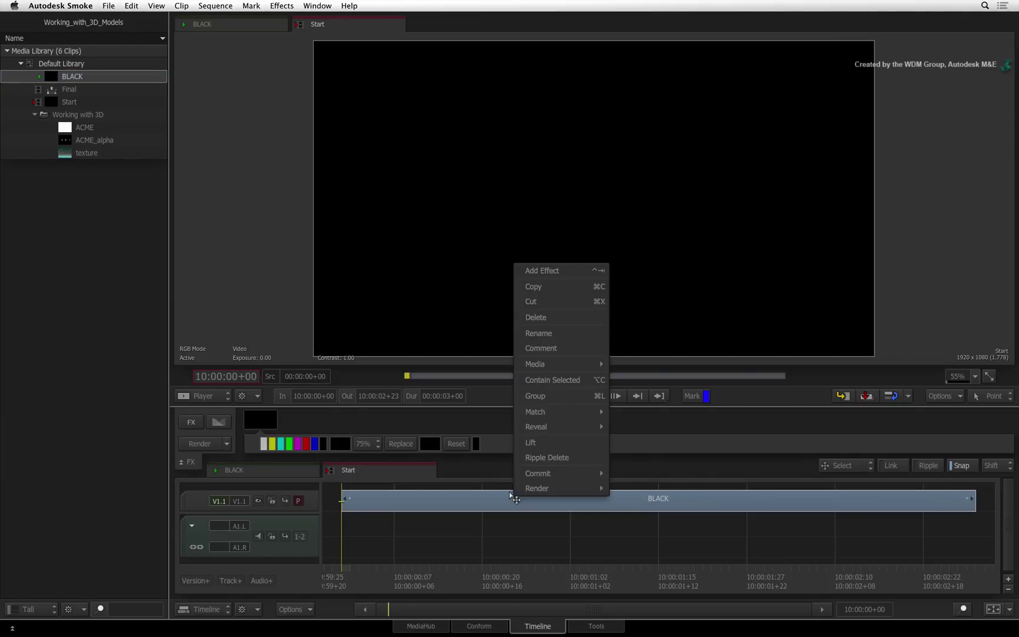
pyautogui.click(548, 271)
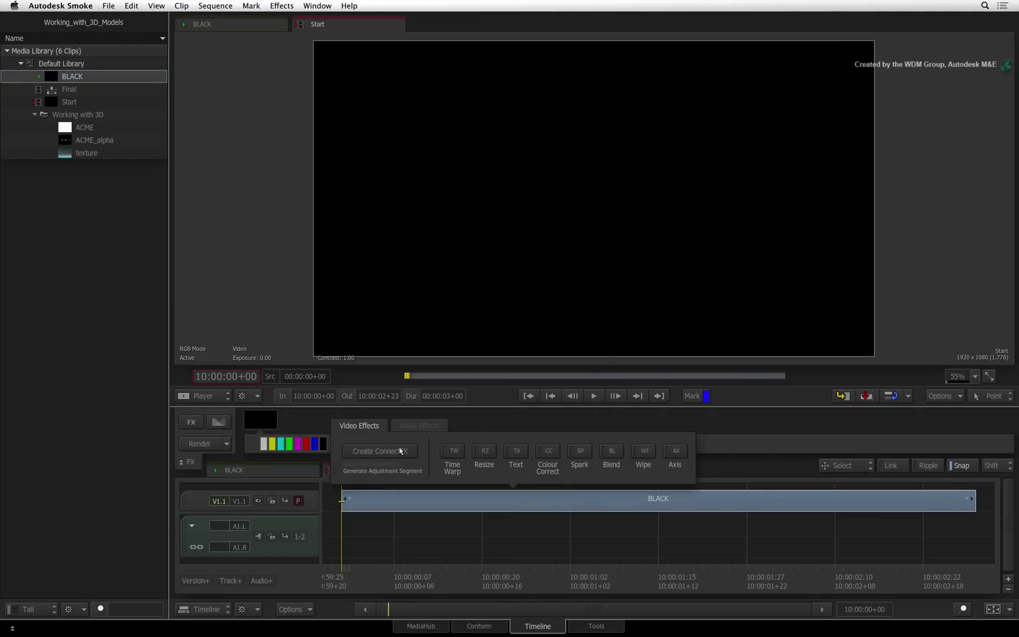
pyautogui.click(399, 451)
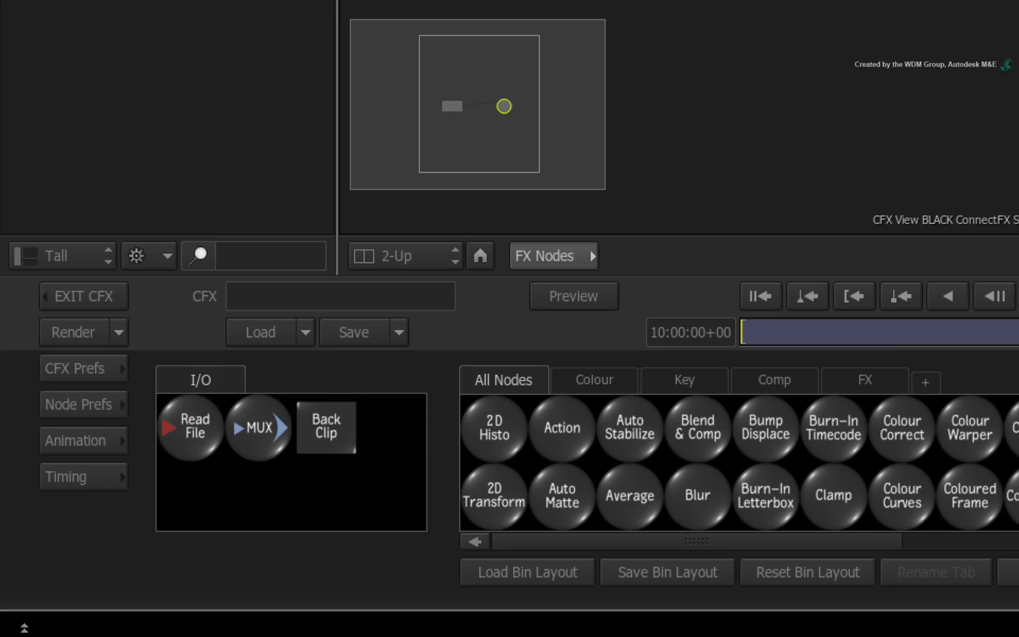
# - Insert an Action node between the BLACK clip and the CFX output, moving BLACK left
pyautogui.moveTo(563, 429); pyautogui.dragTo(706, 64)
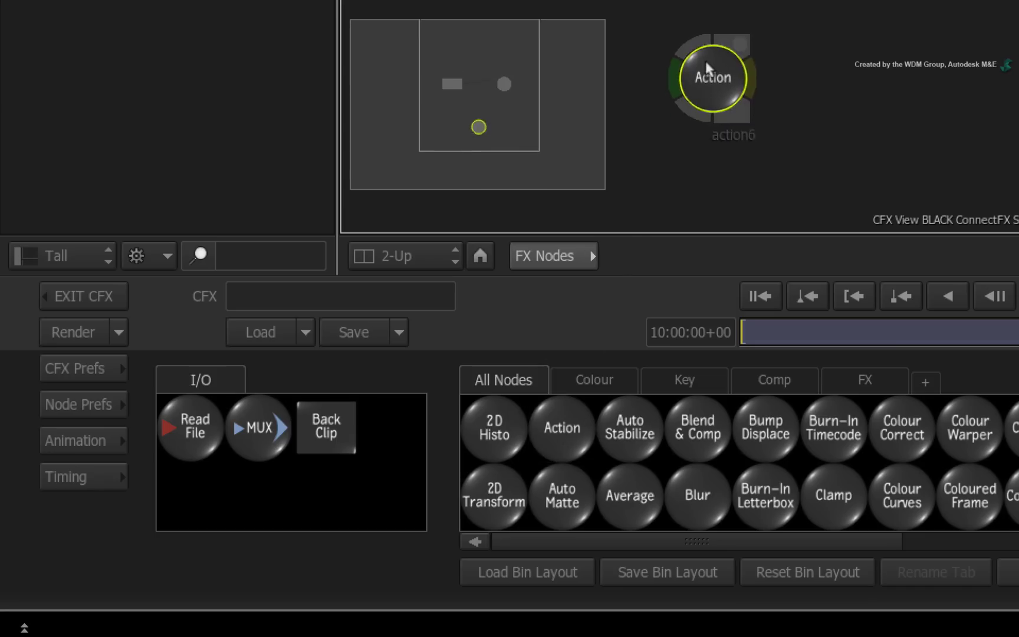
pyautogui.moveTo(501, 413); pyautogui.dragTo(521, 108)
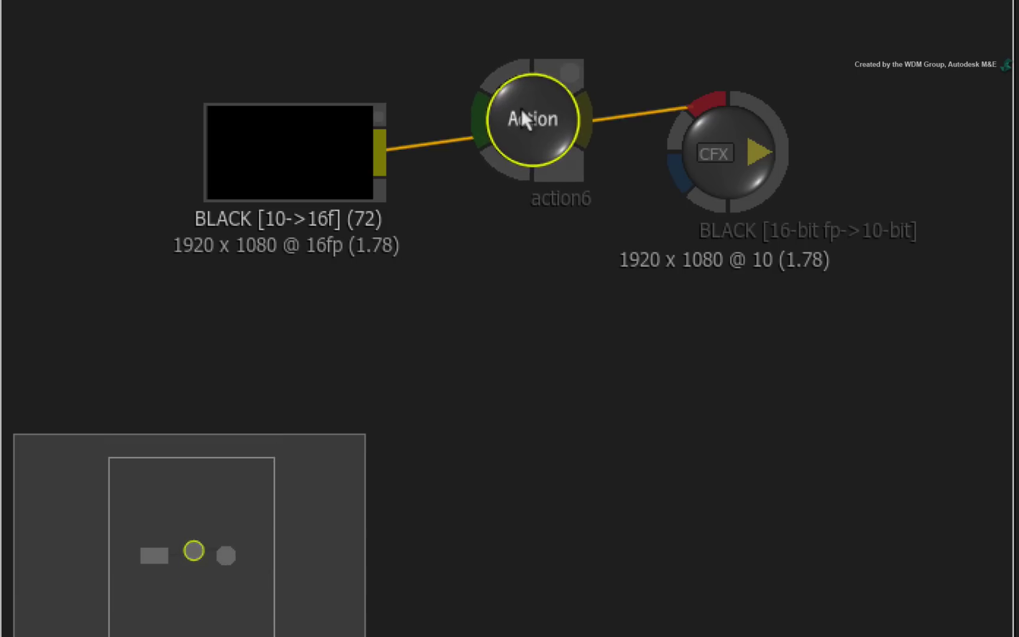
pyautogui.moveTo(272, 148); pyautogui.dragTo(140, 117)
# - Select the Action node and bring up its 3D model import browser
pyautogui.click(772, 152)
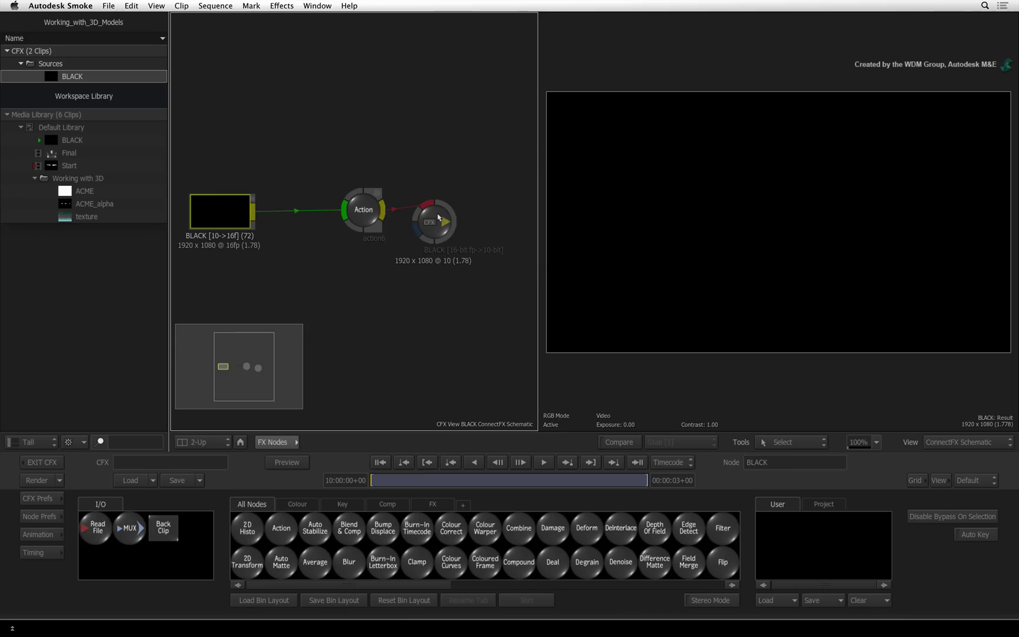
pyautogui.click(361, 206)
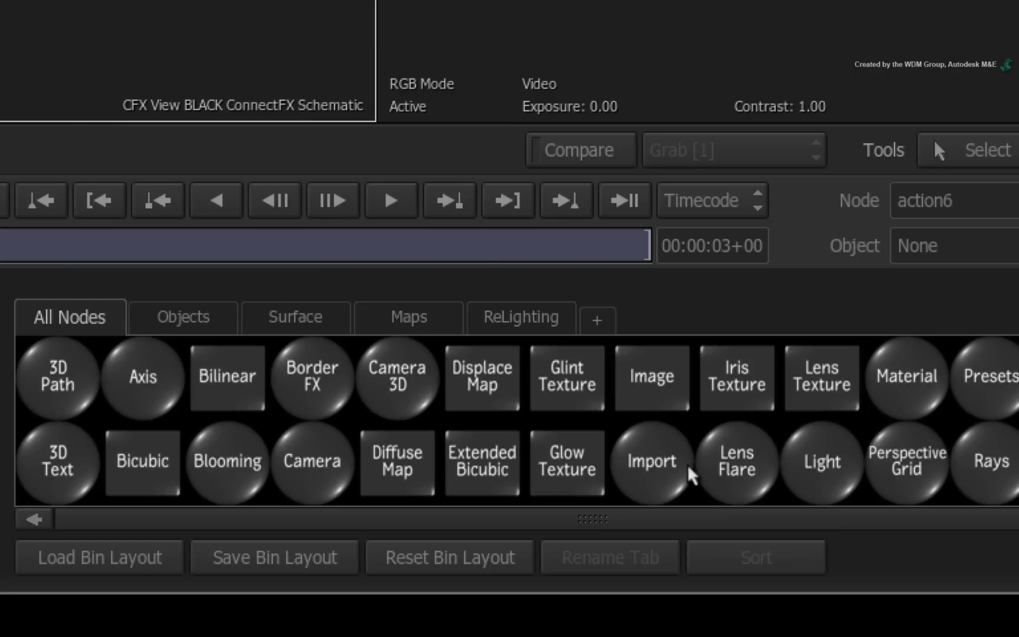
pyautogui.click(669, 476)
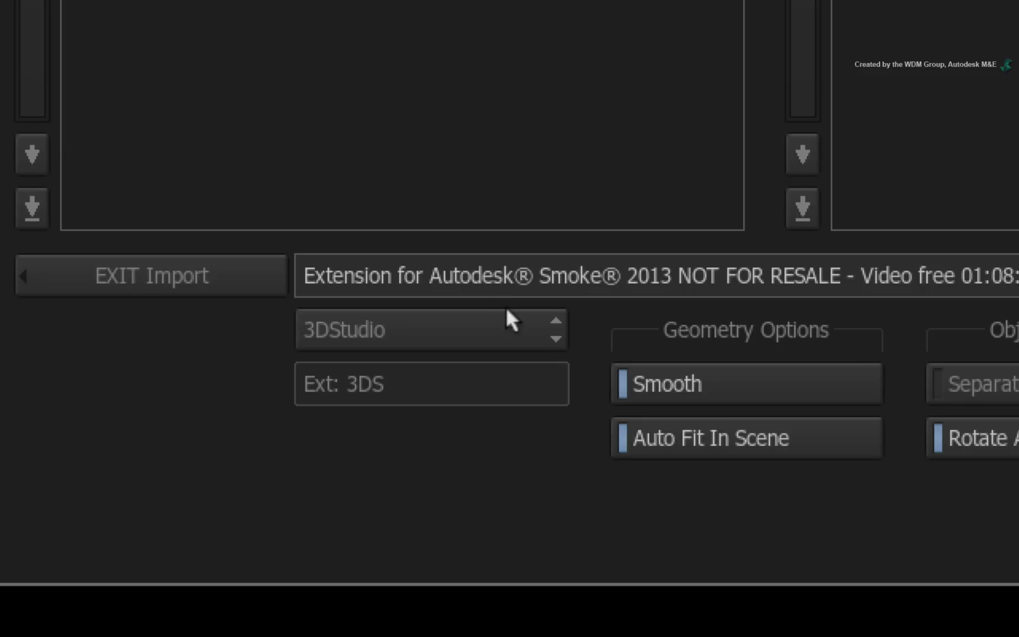
# - Set the format to FBX, select ADTV.fbx in MEDIA_STORE's 3d Models folder, and toggle Auto Fit In Scene on and off
pyautogui.click(253, 527)
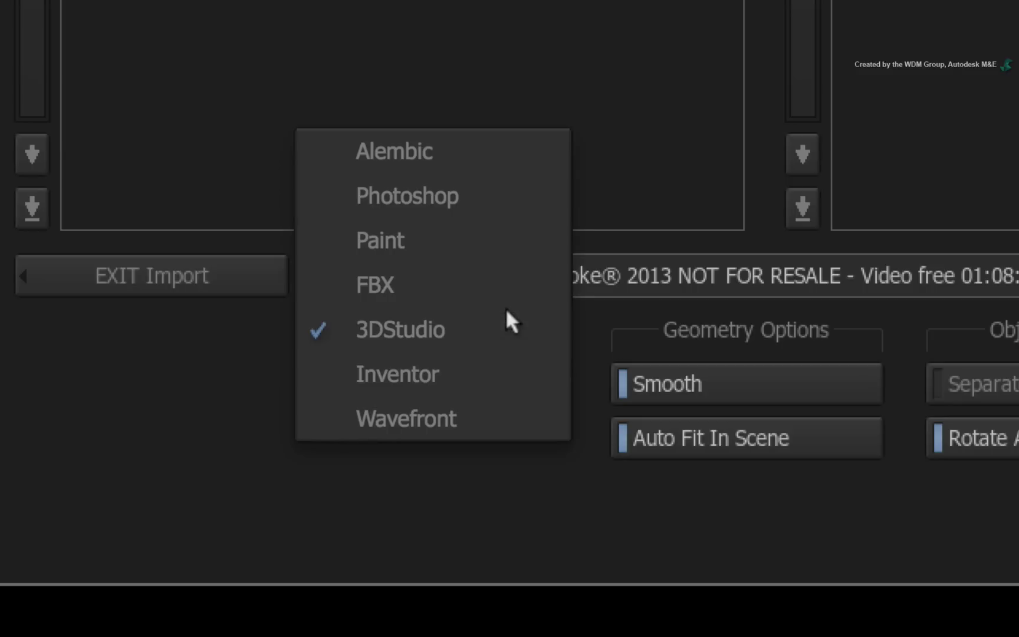
pyautogui.click(514, 278)
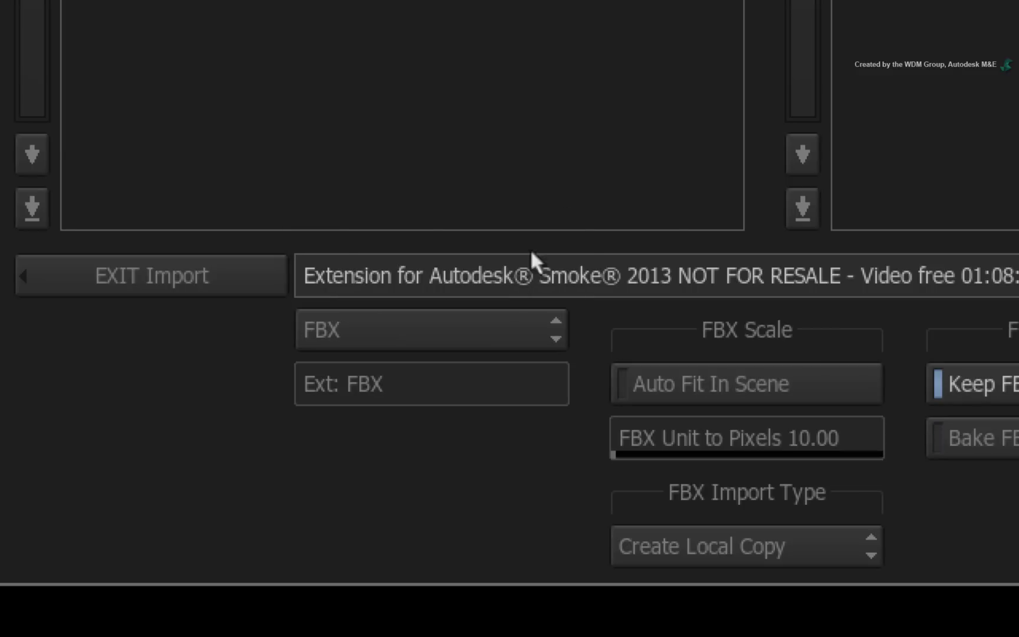
pyautogui.click(701, 44)
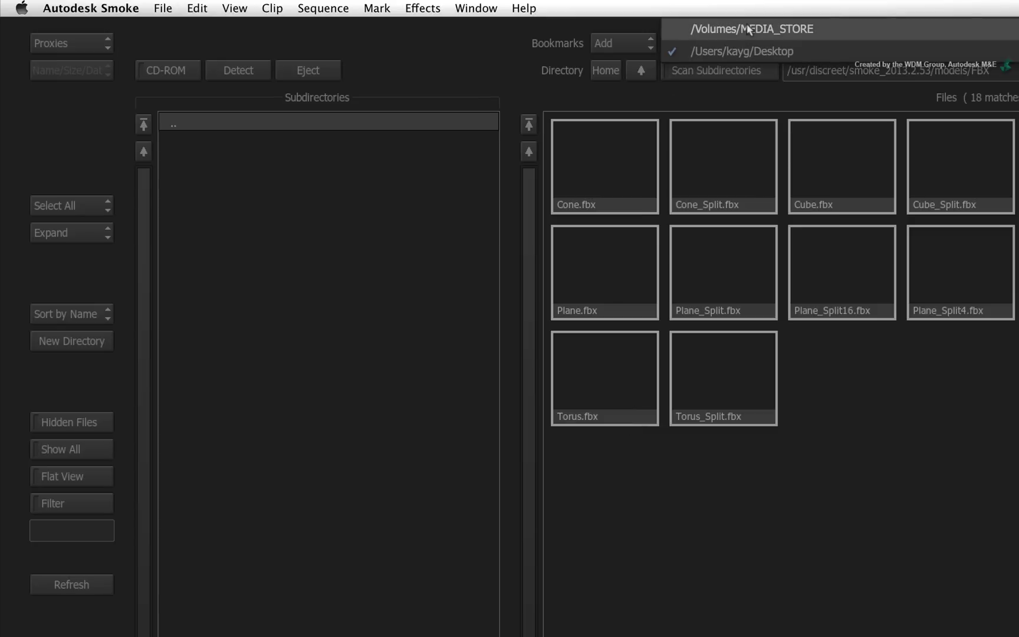
pyautogui.click(677, 27)
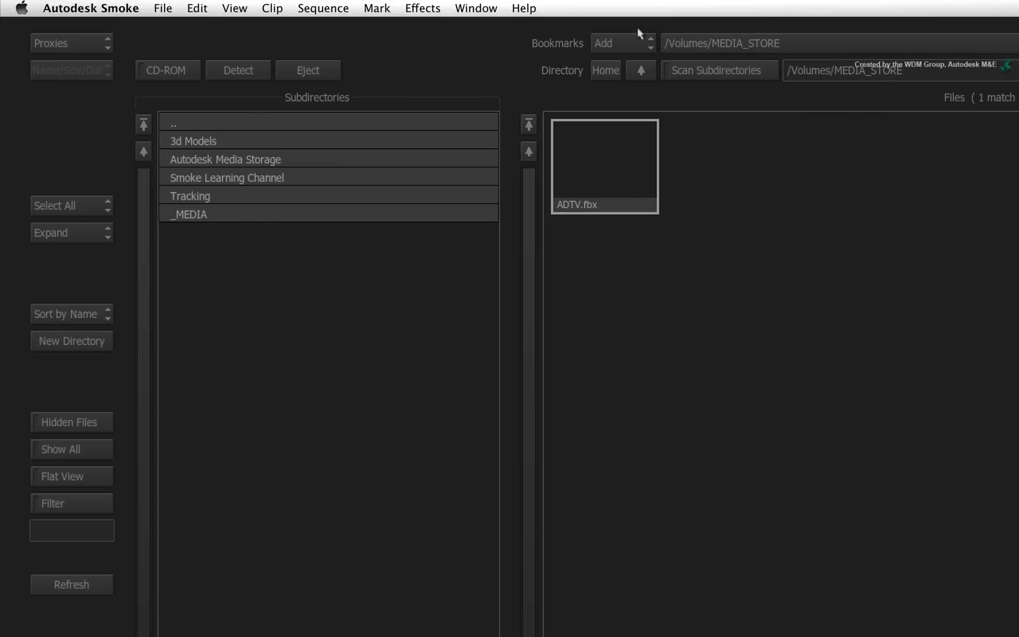
pyautogui.click(227, 137)
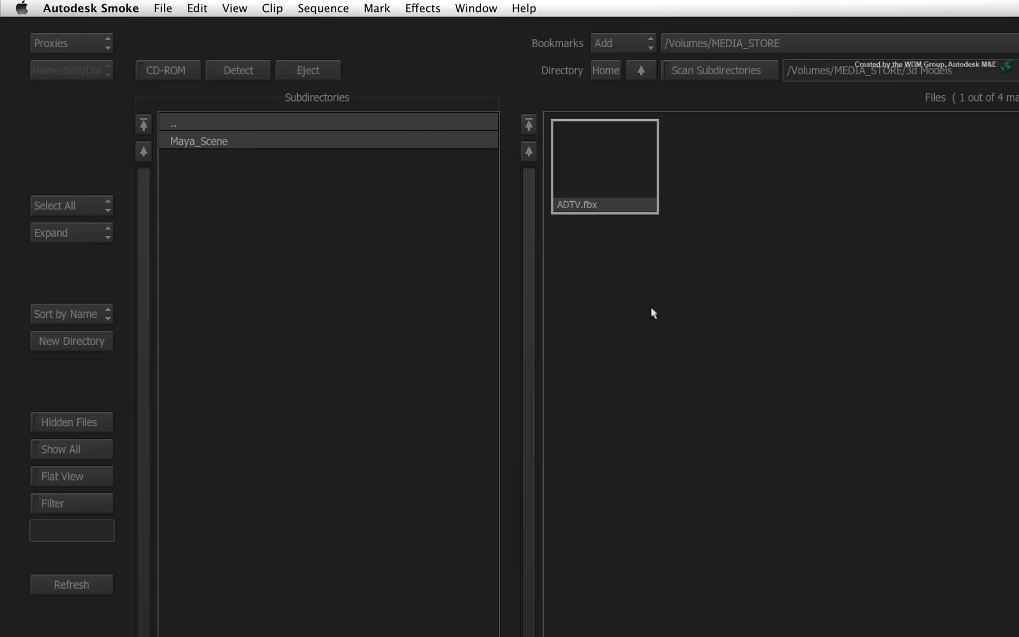
pyautogui.click(617, 198)
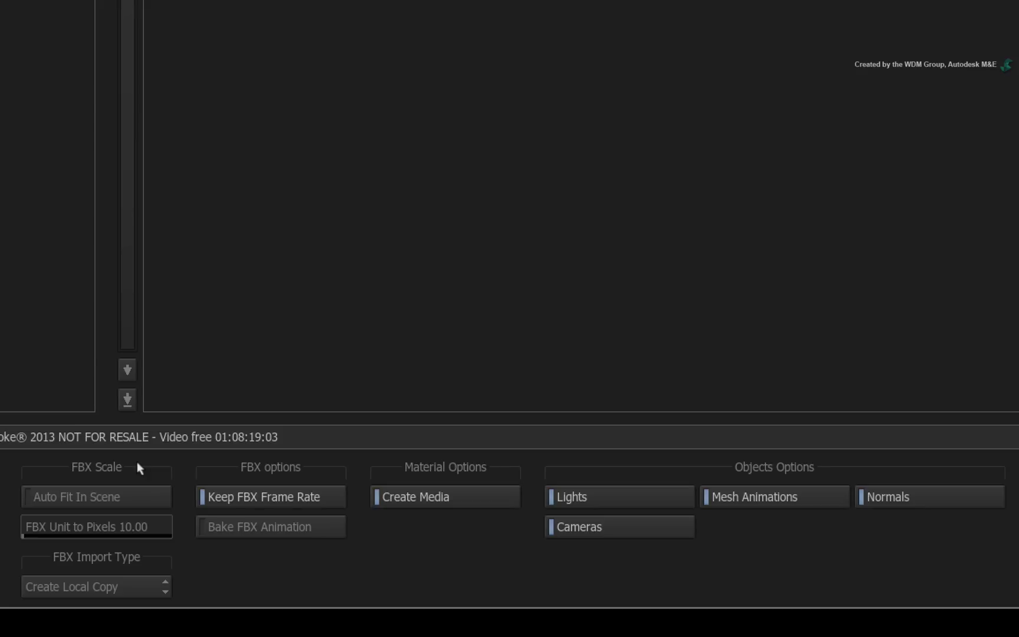
pyautogui.click(137, 494)
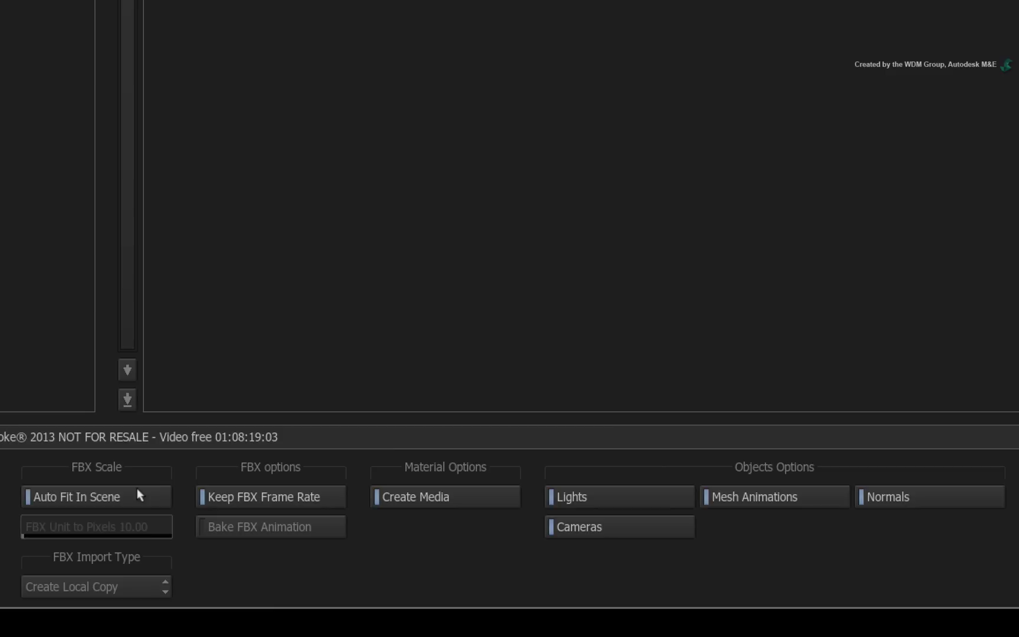
pyautogui.click(137, 494)
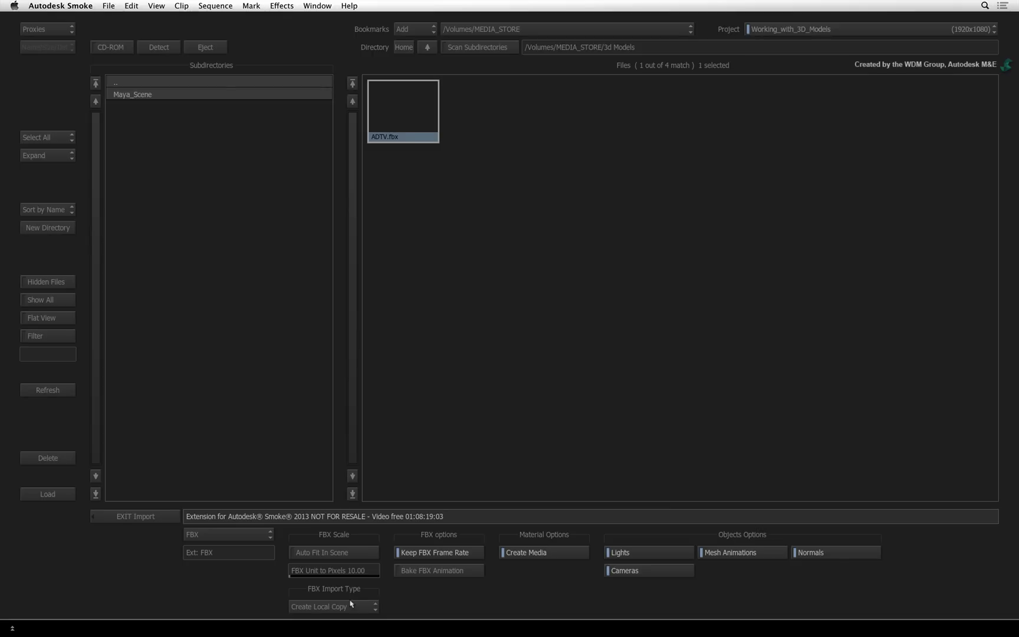
# - Load ADTV.fbx into the Action node and pan around its Action Schematic node tree
pyautogui.click(64, 495)
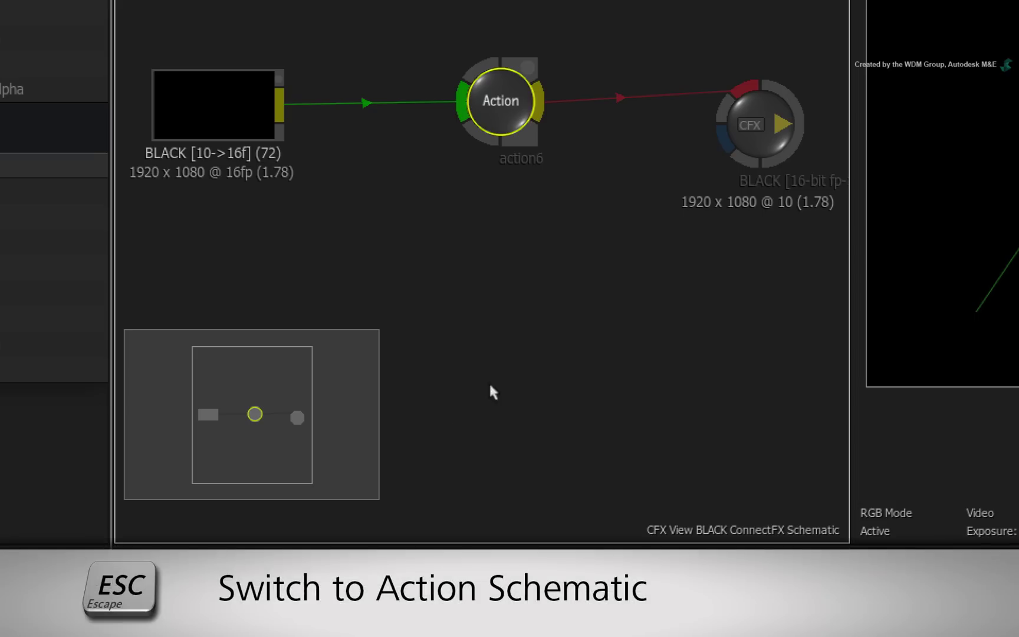
pyautogui.press('Escape')
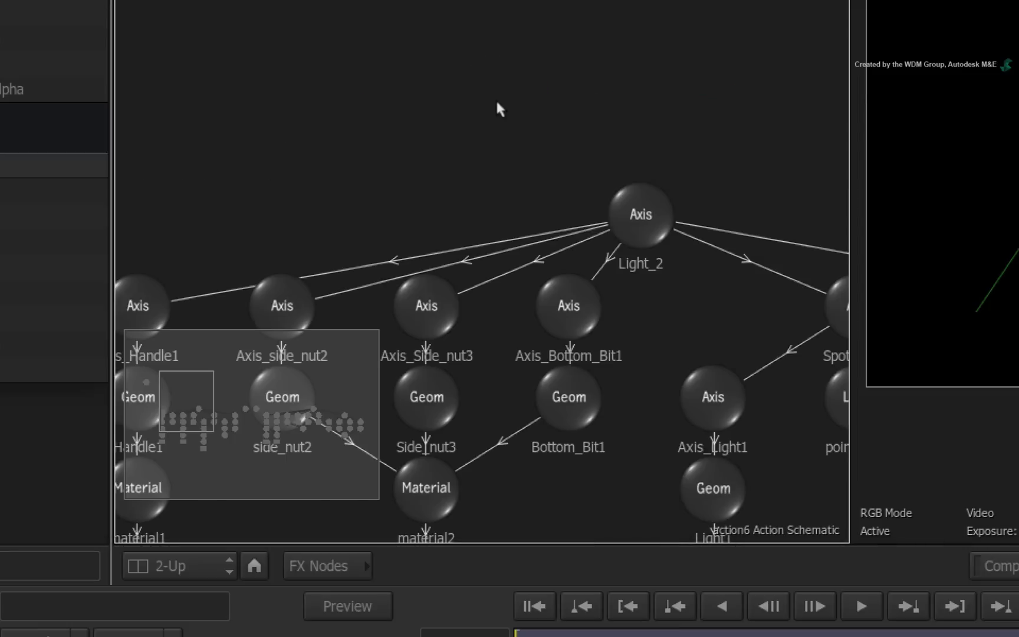
pyautogui.moveTo(281, 342)
pyautogui.mouseDown()
pyautogui.moveTo(292, 387)
pyautogui.moveTo(250, 419)
pyautogui.moveTo(256, 410)
pyautogui.mouseUp()
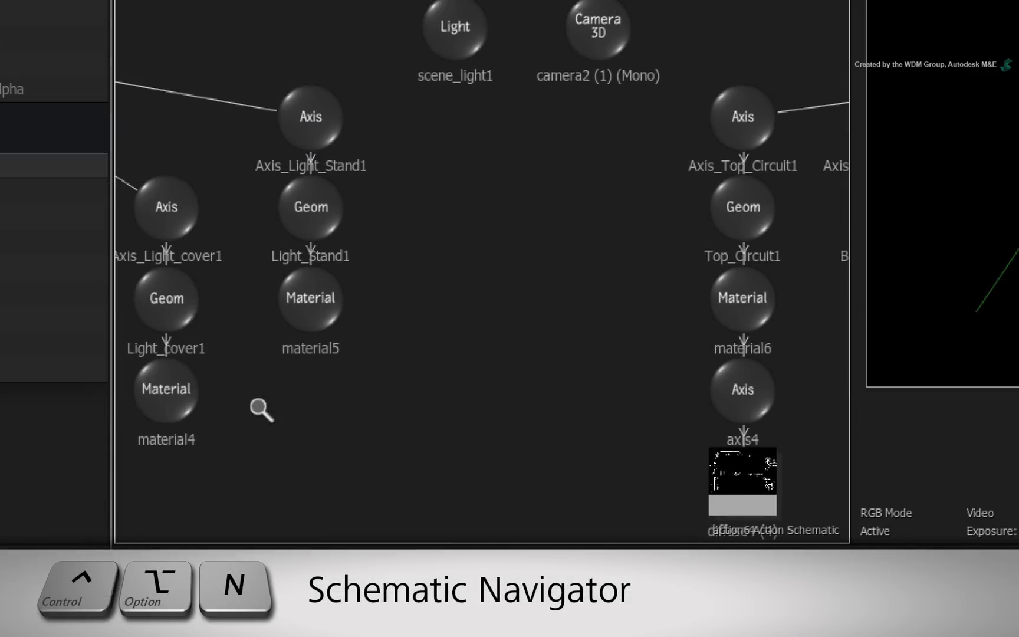
pyautogui.moveTo(252, 417)
pyautogui.mouseDown()
pyautogui.moveTo(183, 434)
pyautogui.moveTo(326, 433)
pyautogui.moveTo(246, 432)
pyautogui.mouseUp()
pyautogui.moveTo(239, 374); pyautogui.dragTo(214, 374)
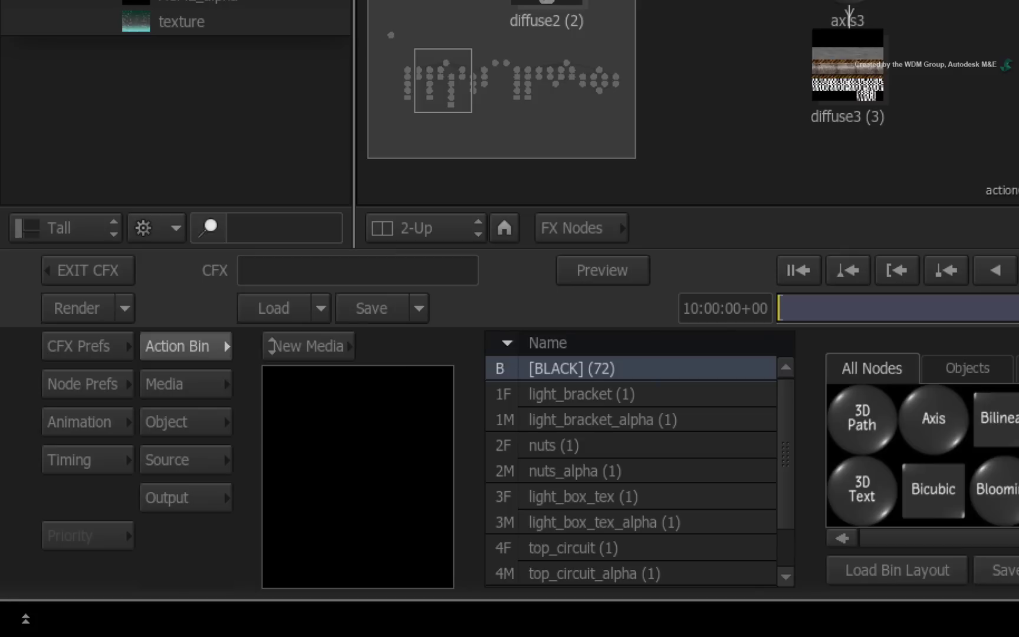
# - Set the Action Result Camera to camera2
pyautogui.click(164, 421)
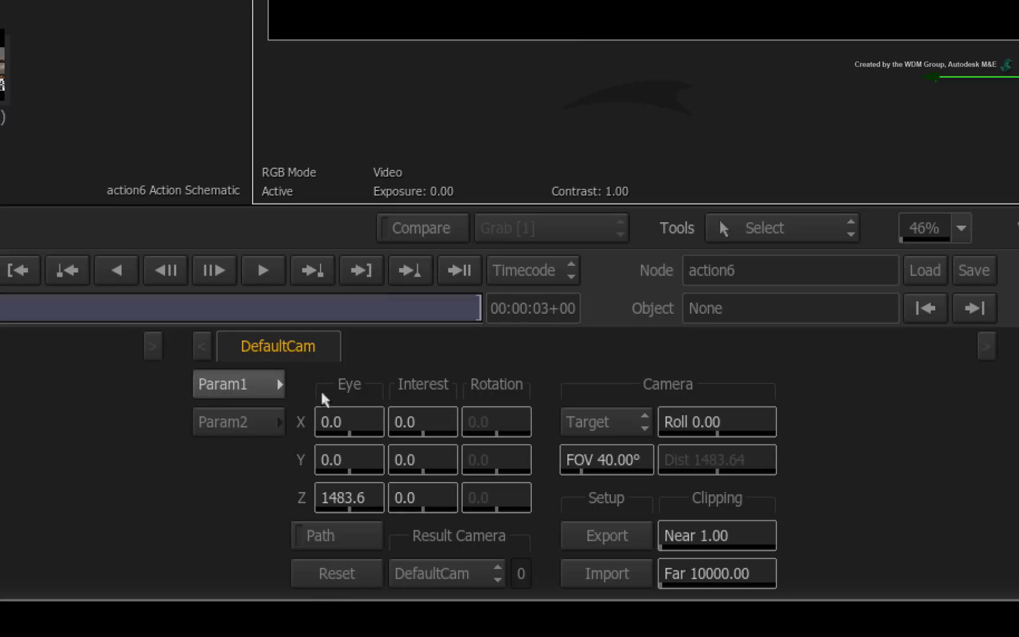
pyautogui.click(475, 574)
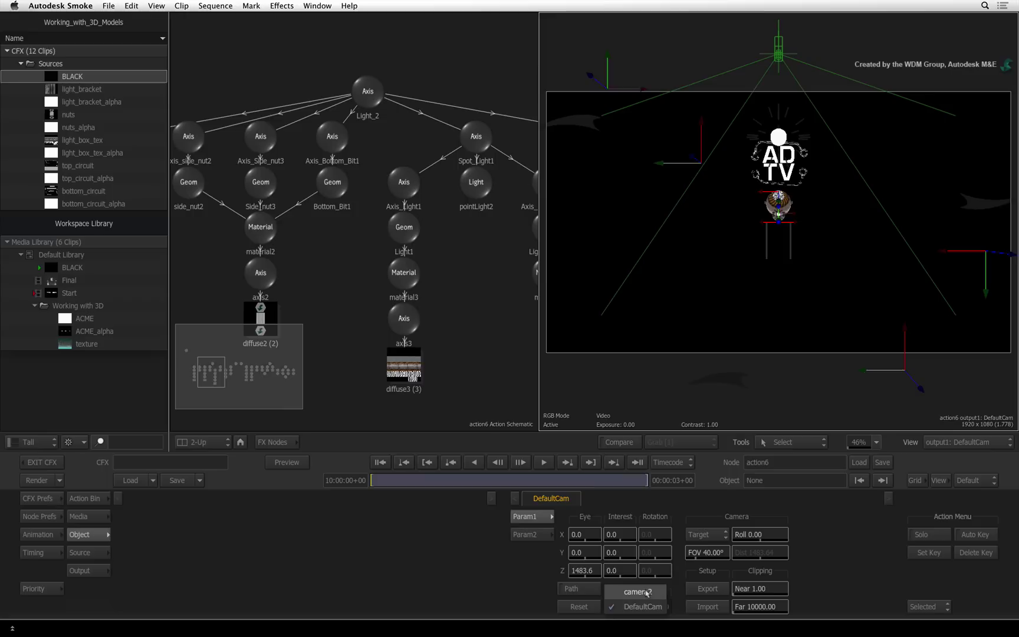
pyautogui.click(647, 592)
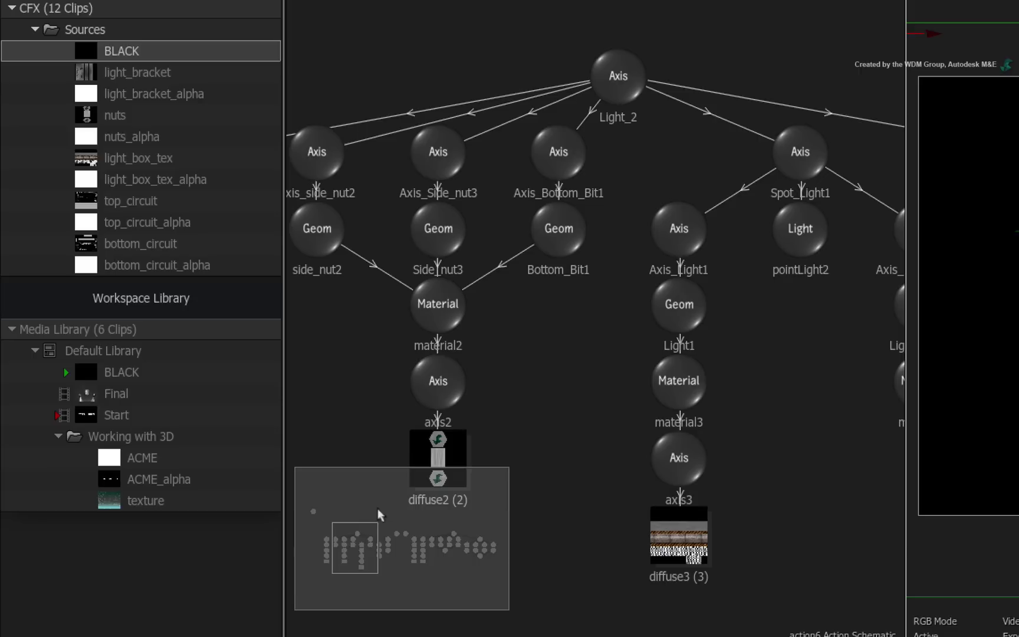
# - Locate the DefaultCam node in the schematic and hide it
pyautogui.moveTo(223, 356); pyautogui.dragTo(182, 358)
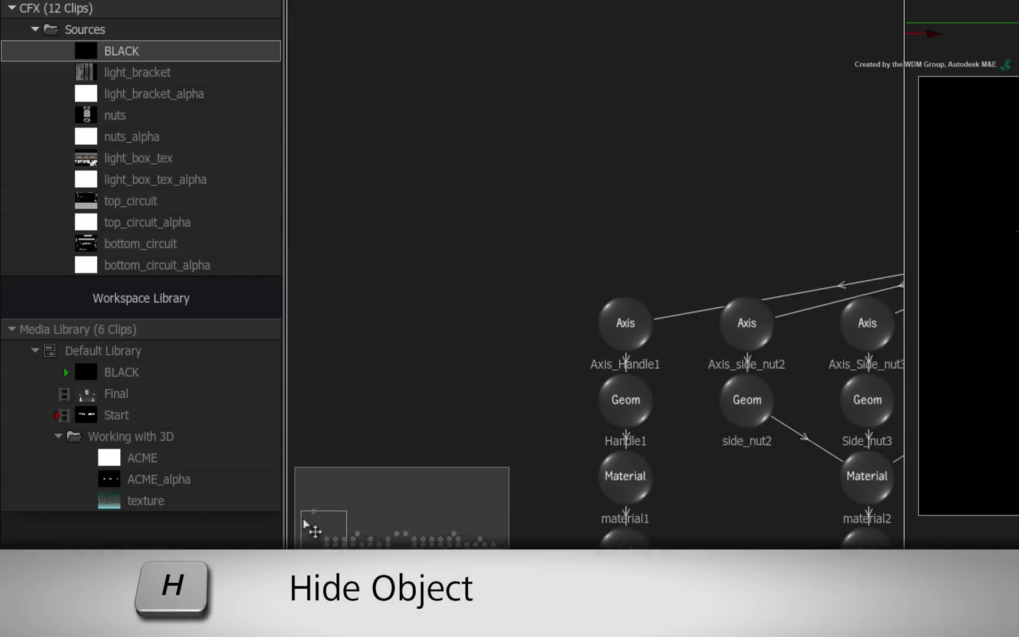
pyautogui.moveTo(308, 525); pyautogui.dragTo(313, 516)
pyautogui.click(398, 77)
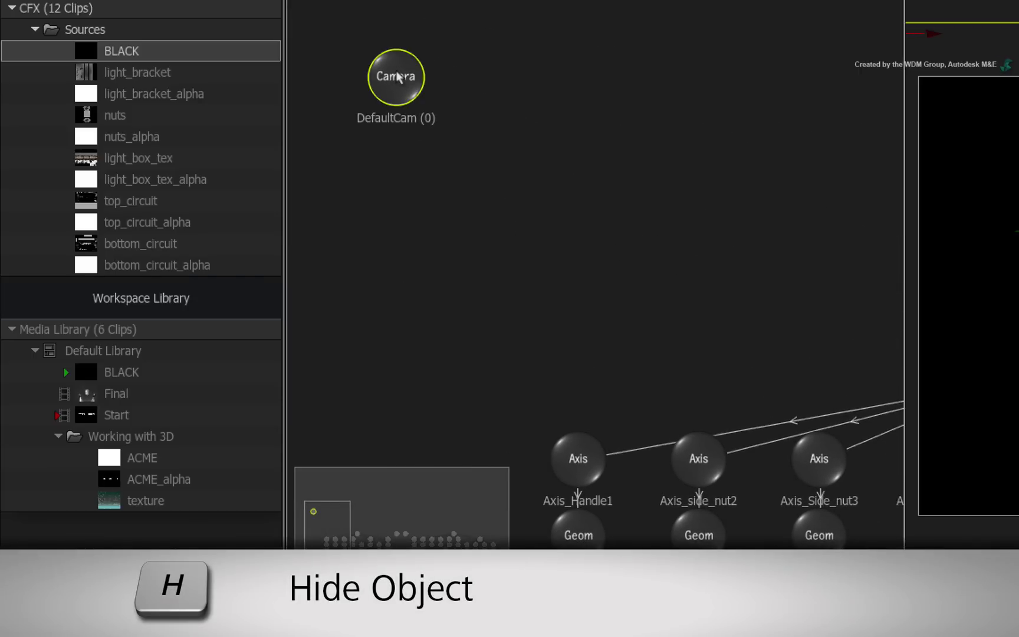
pyautogui.press('h')
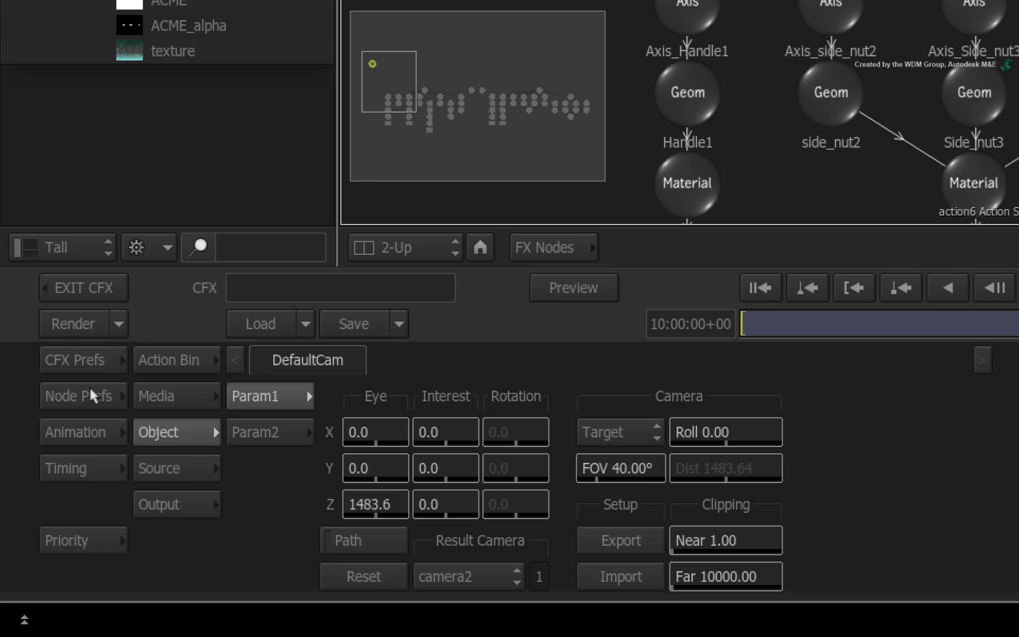
# - Enable Shading in Node Prefs Rendering and set CFX Prefs Hardware AA to 8x HWAA
pyautogui.click(89, 395)
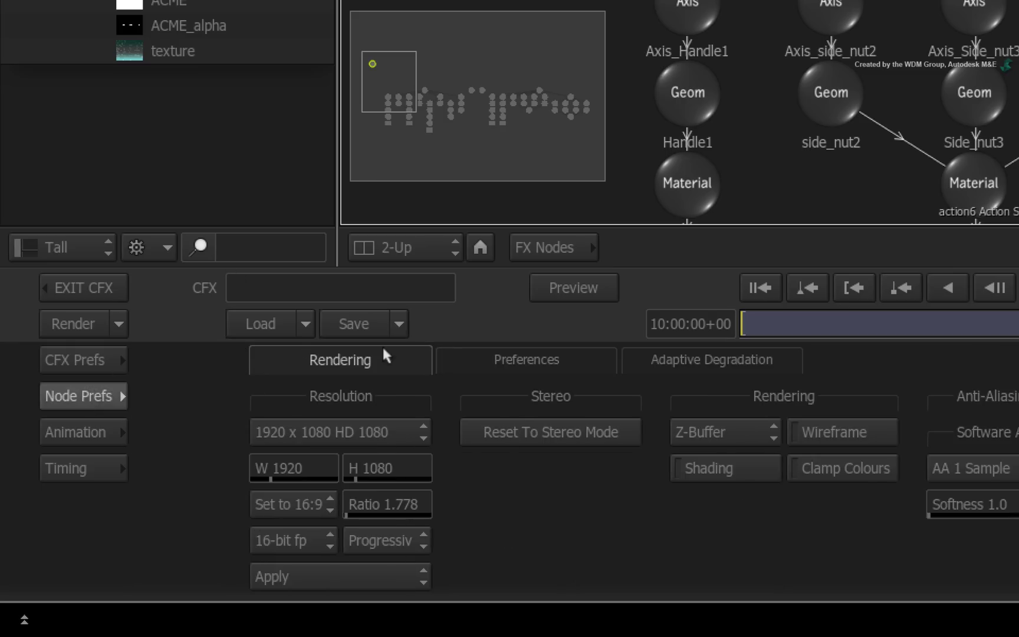
pyautogui.click(740, 466)
pyautogui.click(96, 359)
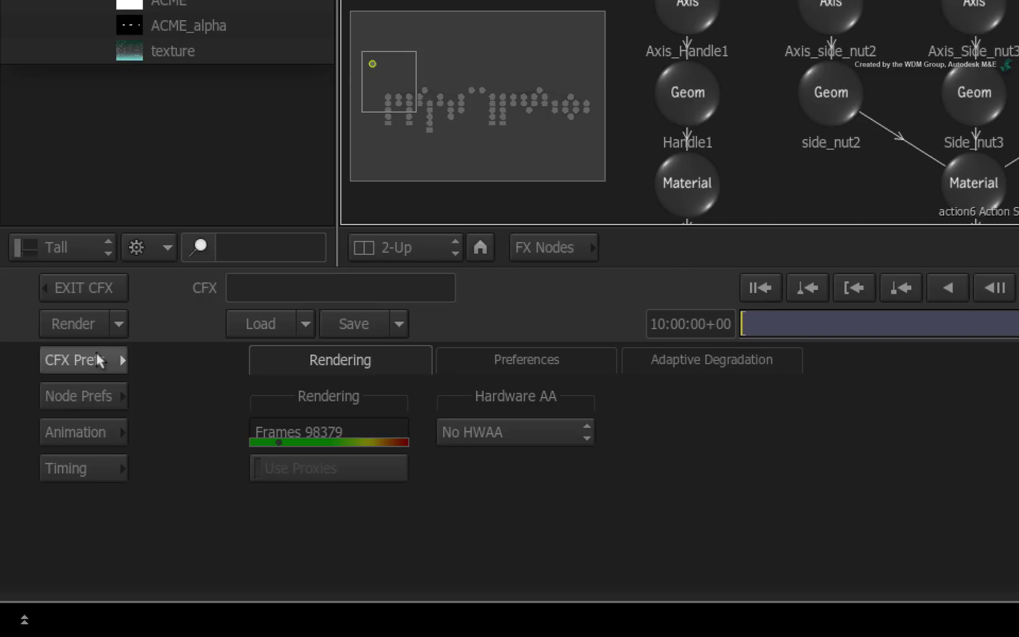
pyautogui.click(546, 431)
pyautogui.click(553, 371)
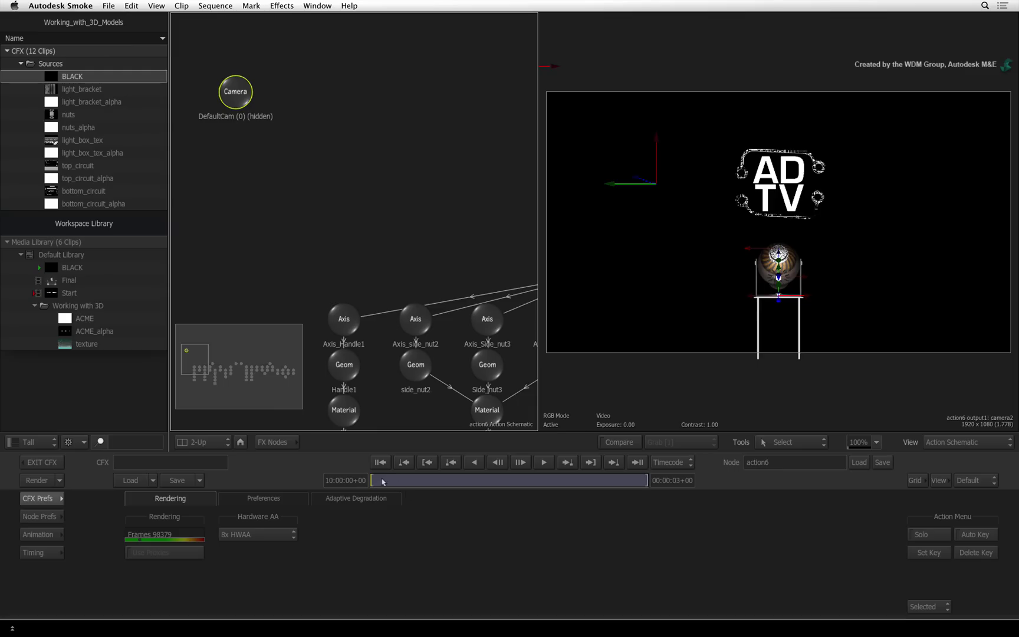
# - Scrub the timeline playhead right to a later frame where the ADTV logo appears larger
pyautogui.click(376, 480)
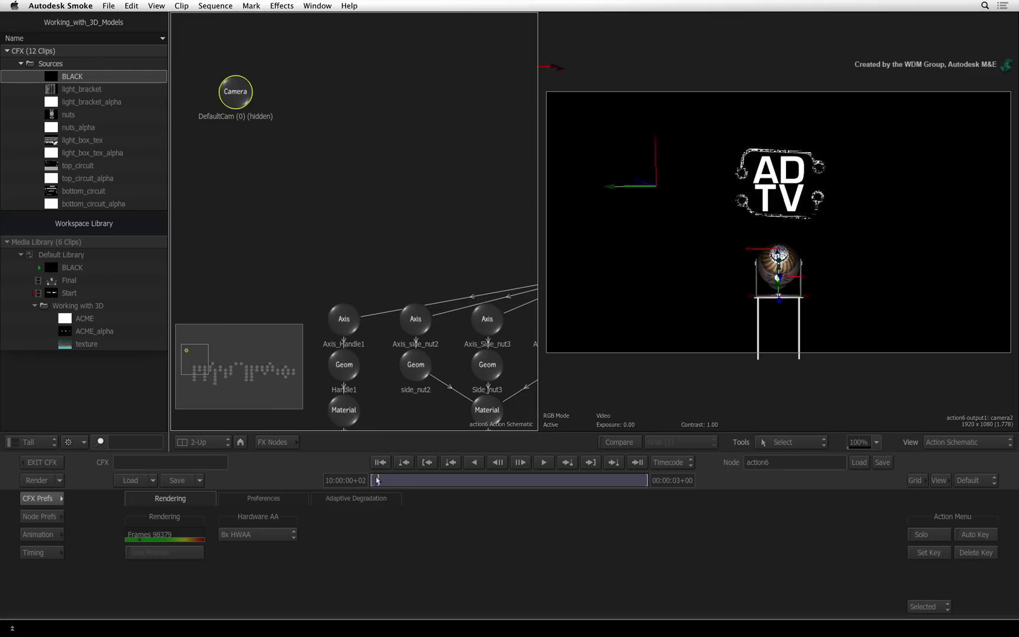
pyautogui.moveTo(376, 480); pyautogui.dragTo(613, 480)
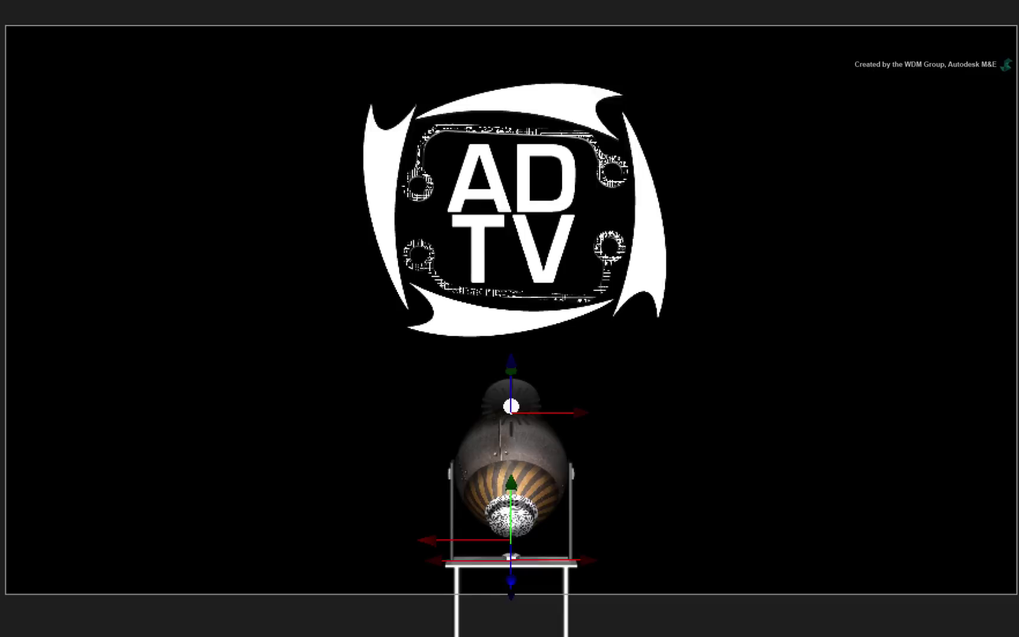